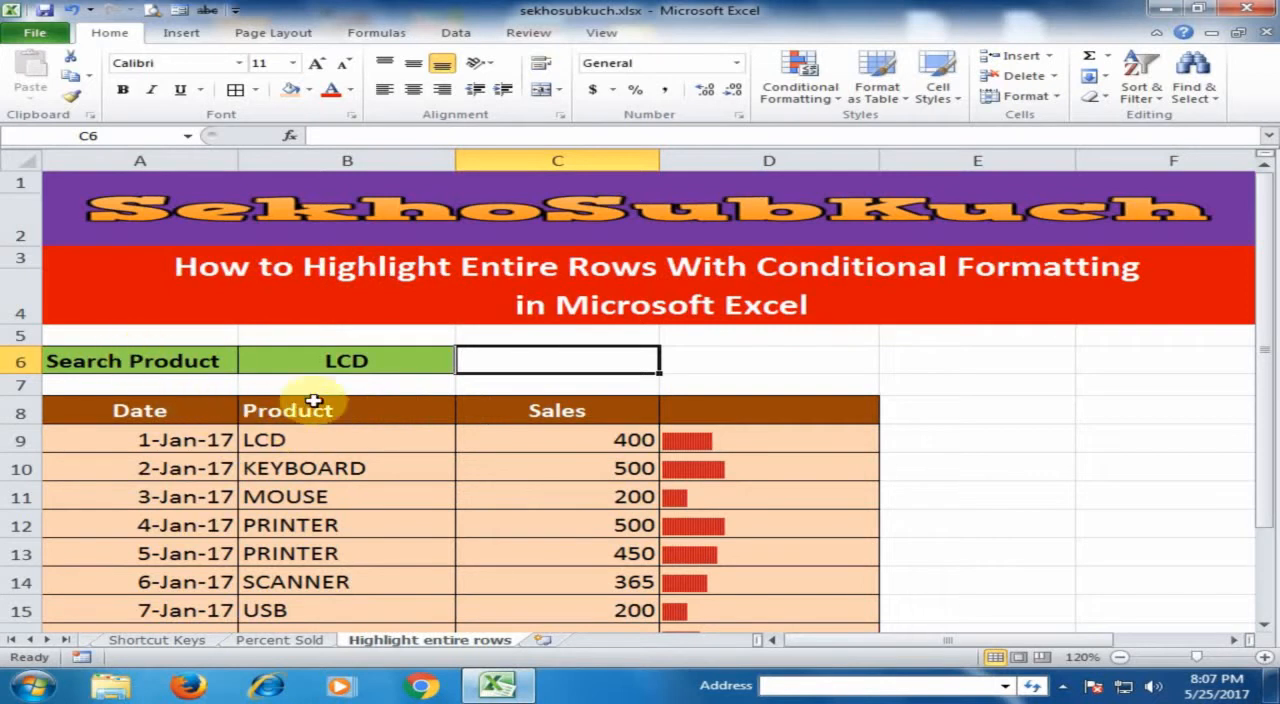
pyautogui.click(208, 366)
pyautogui.click(295, 362)
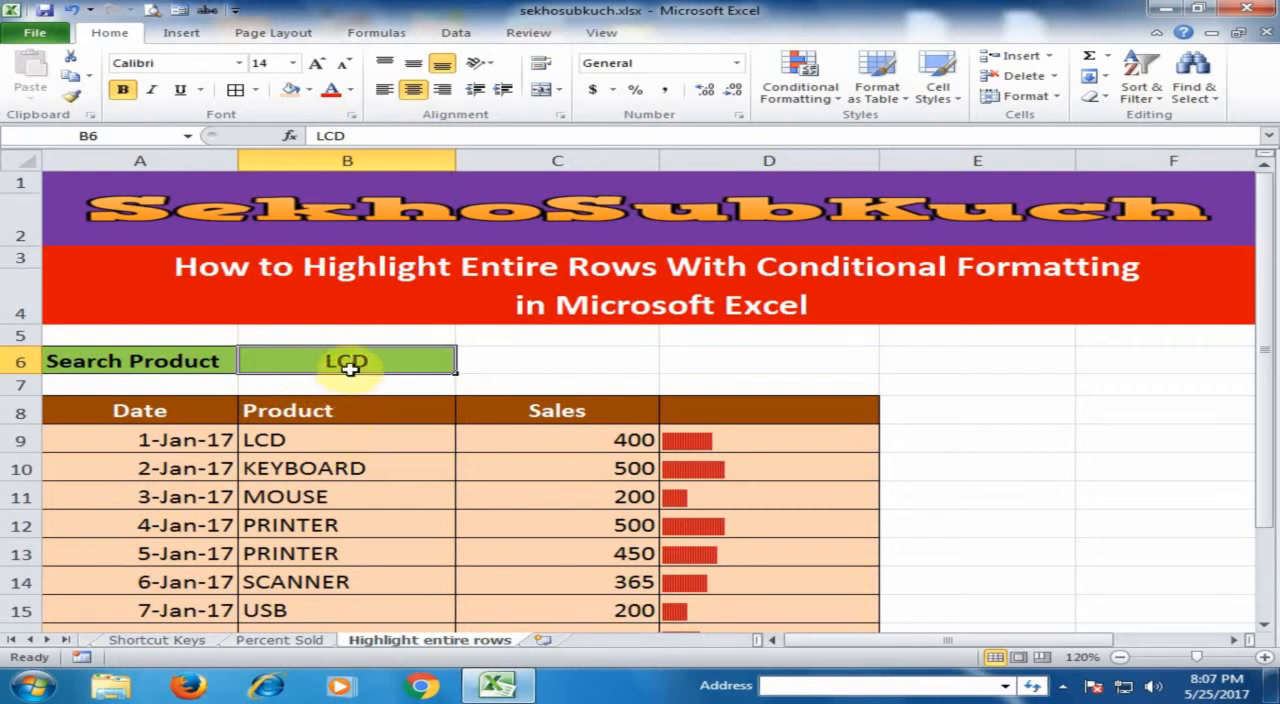
pyautogui.click(330, 440)
pyautogui.scroll(-1, 330, 440)
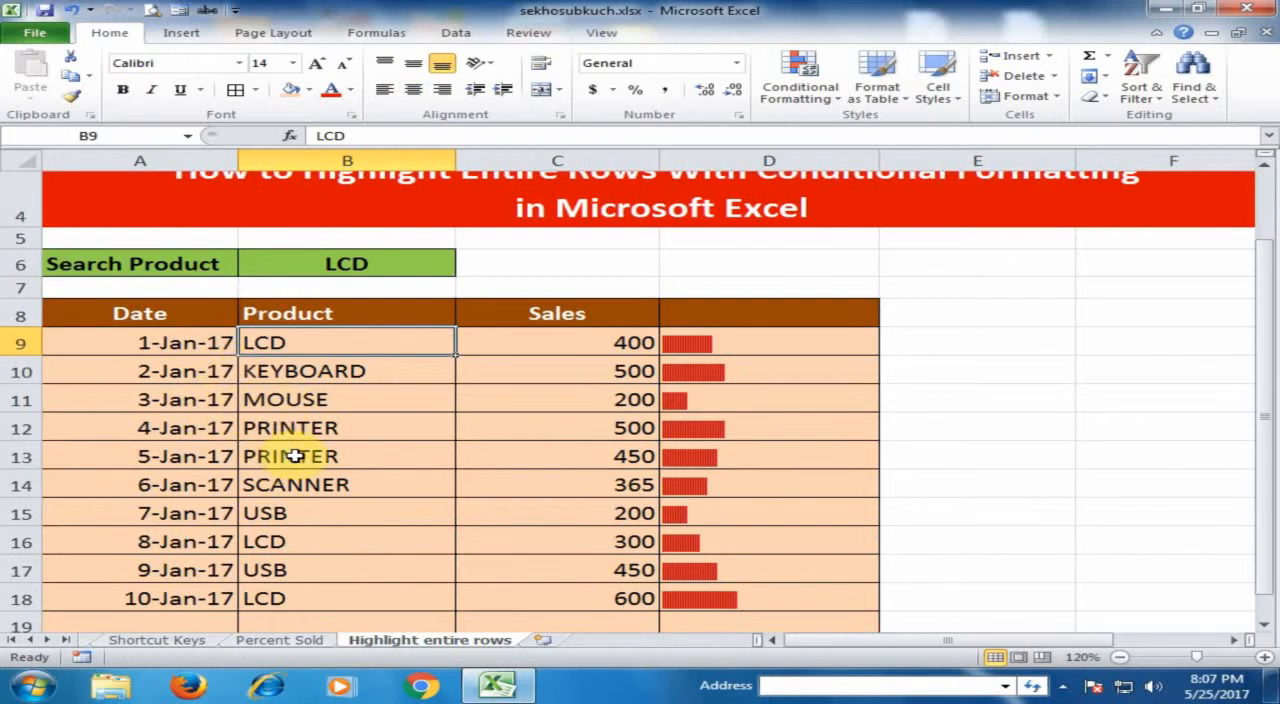
pyautogui.scroll(-1, 300, 455)
pyautogui.scroll(1, 305, 452)
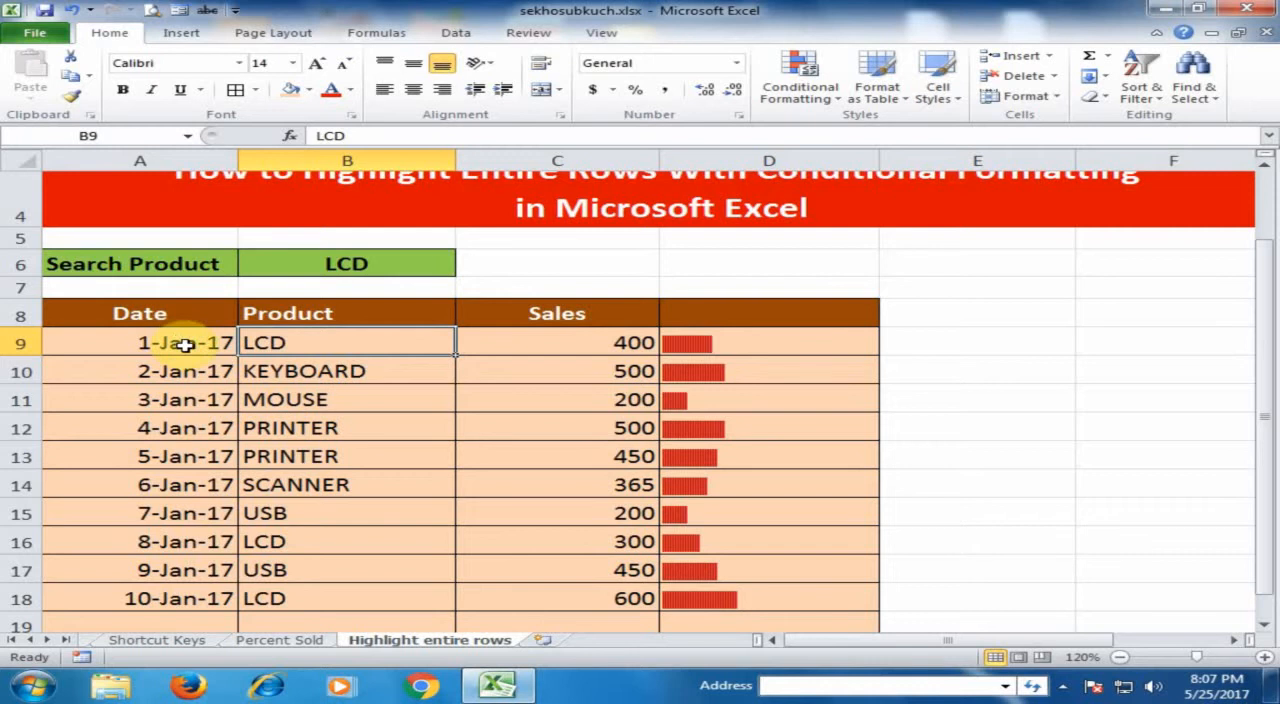
# - Start a new conditional formatting rule for A9:D20 that uses a formula to determine which cells to format
pyautogui.moveTo(186, 345); pyautogui.dragTo(257, 345)
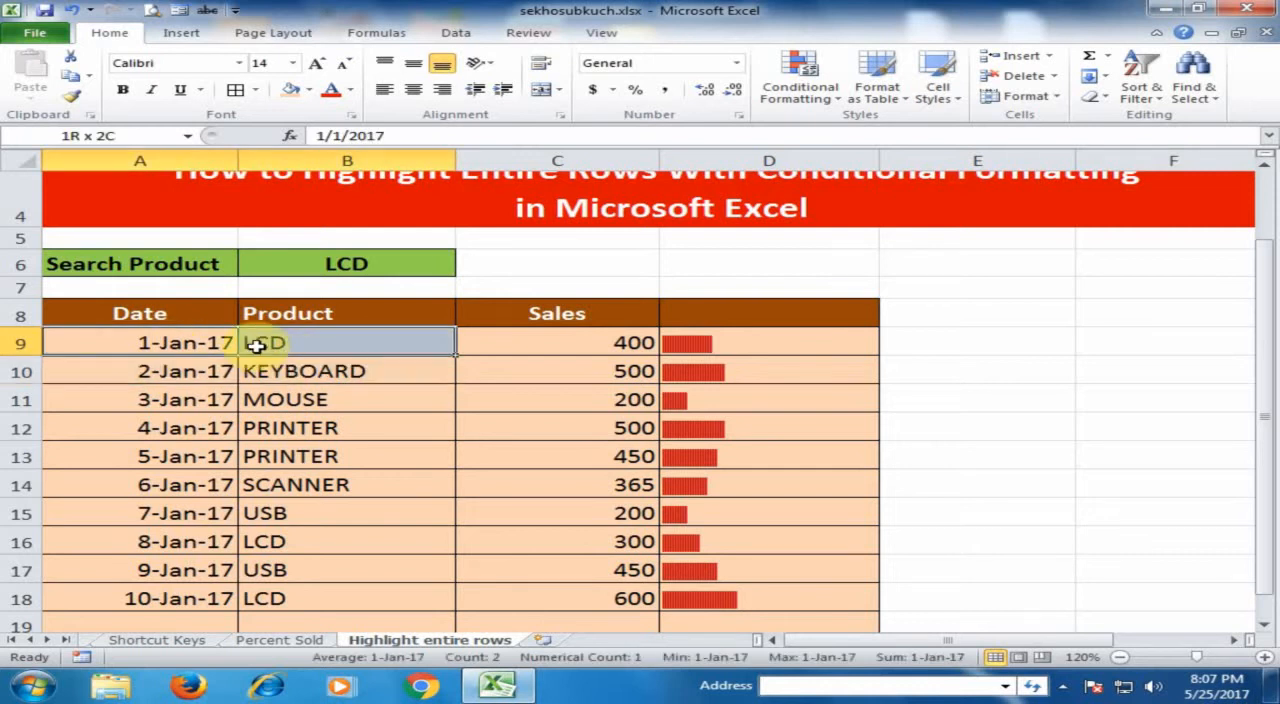
pyautogui.moveTo(257, 345); pyautogui.dragTo(752, 590)
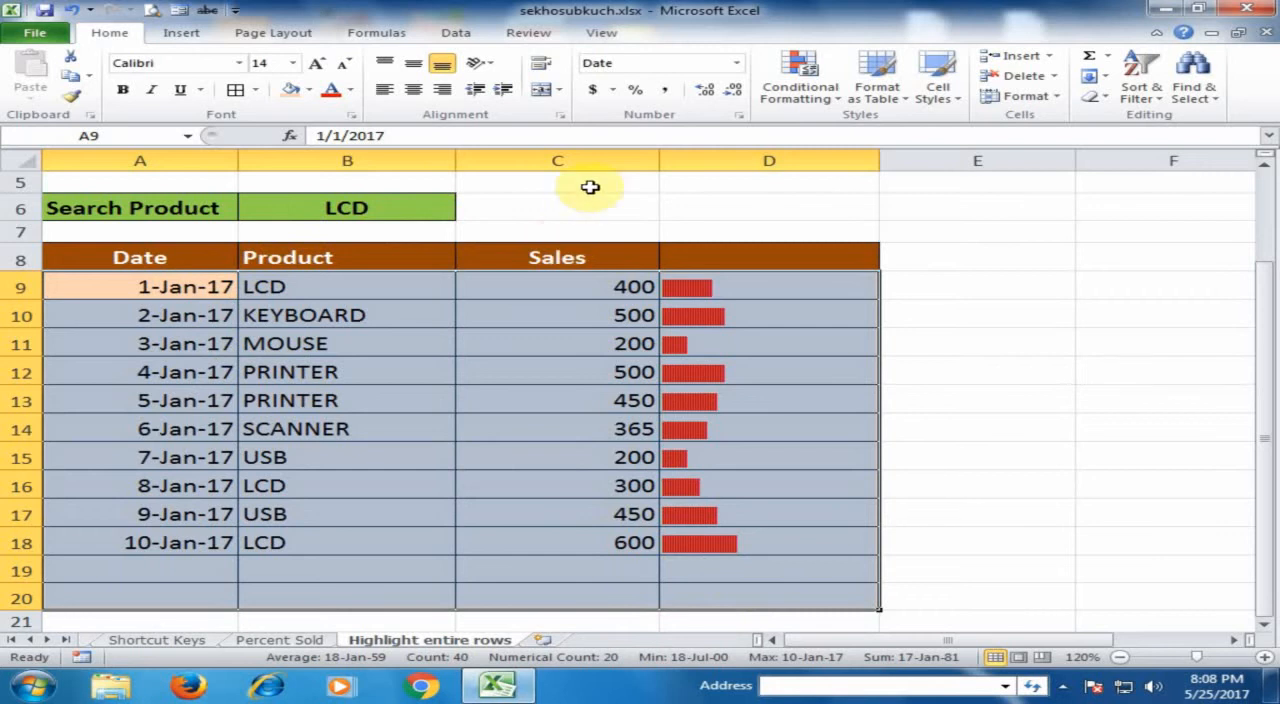
pyautogui.click(831, 100)
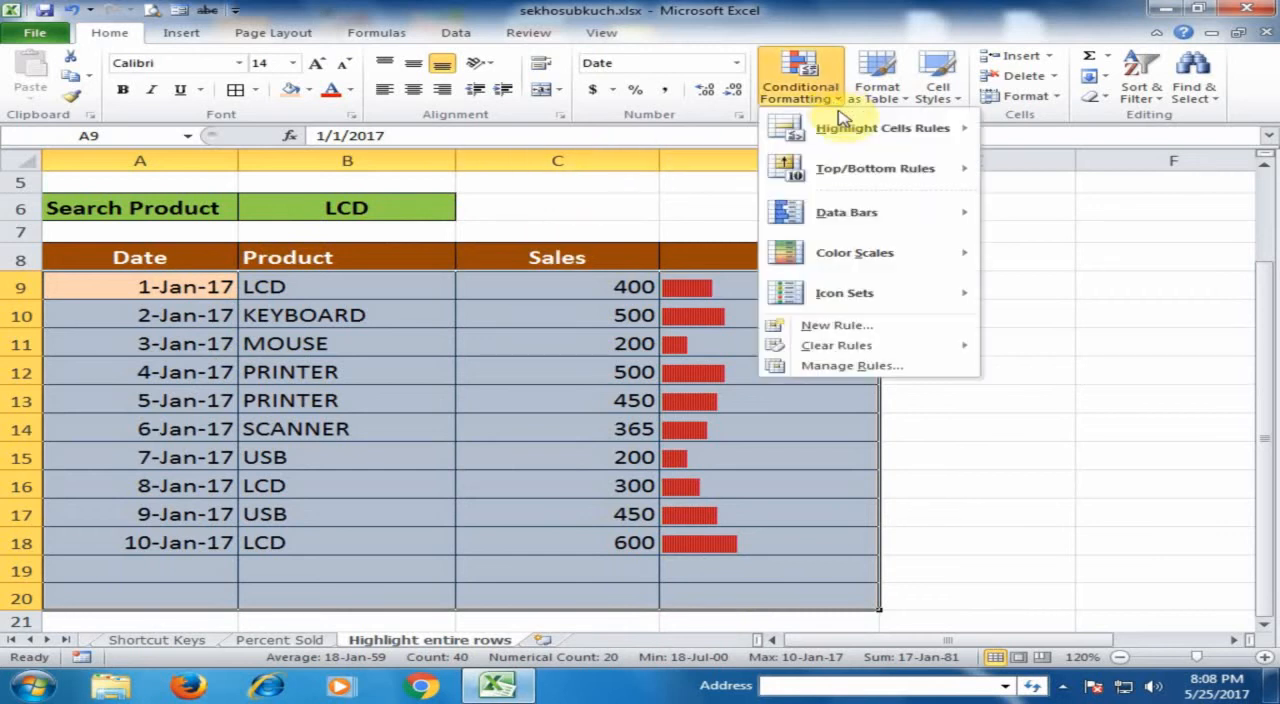
pyautogui.click(820, 327)
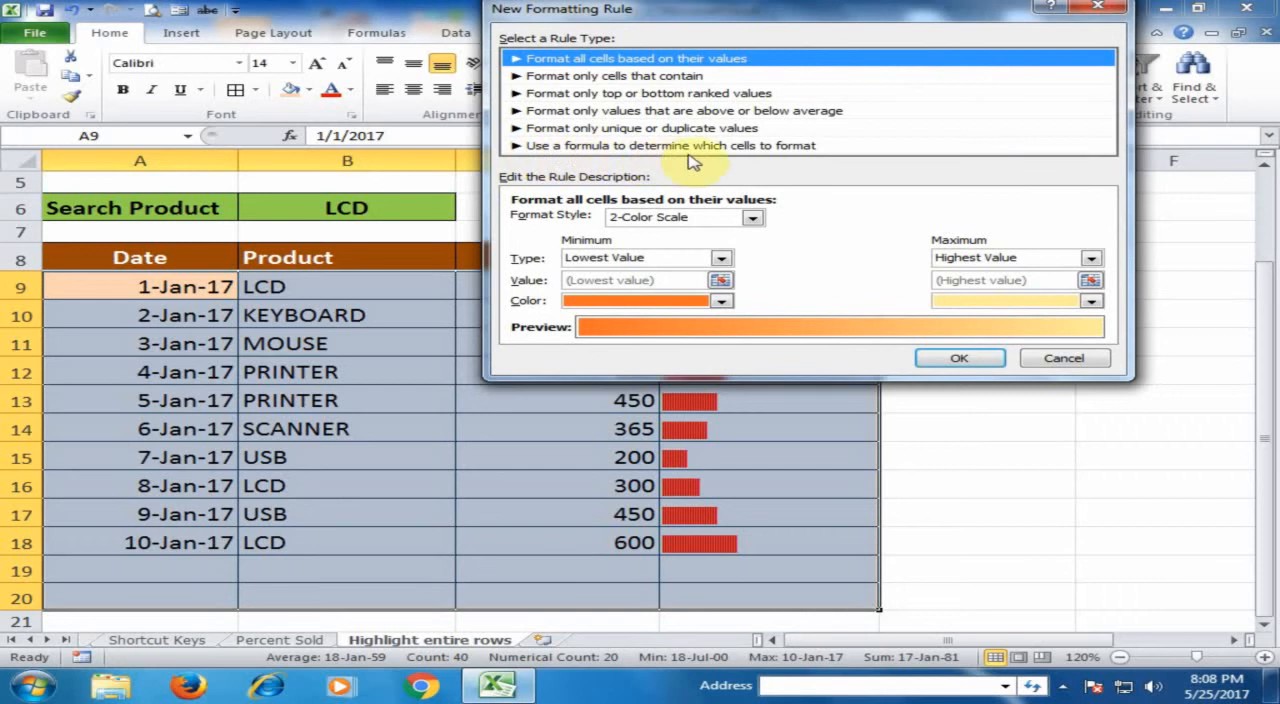
pyautogui.click(766, 148)
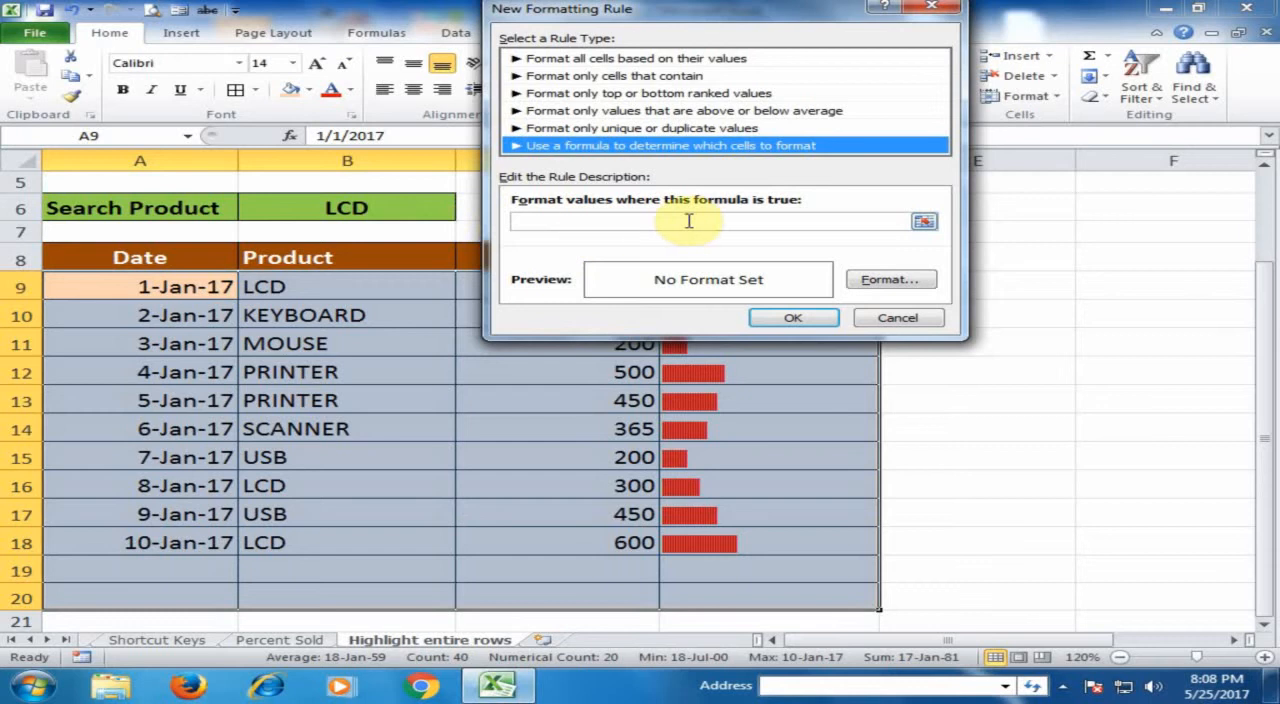
# - Enter =$B9=$B$6 as the rule's formula, comparing each row's product with the search cell
pyautogui.click(582, 223)
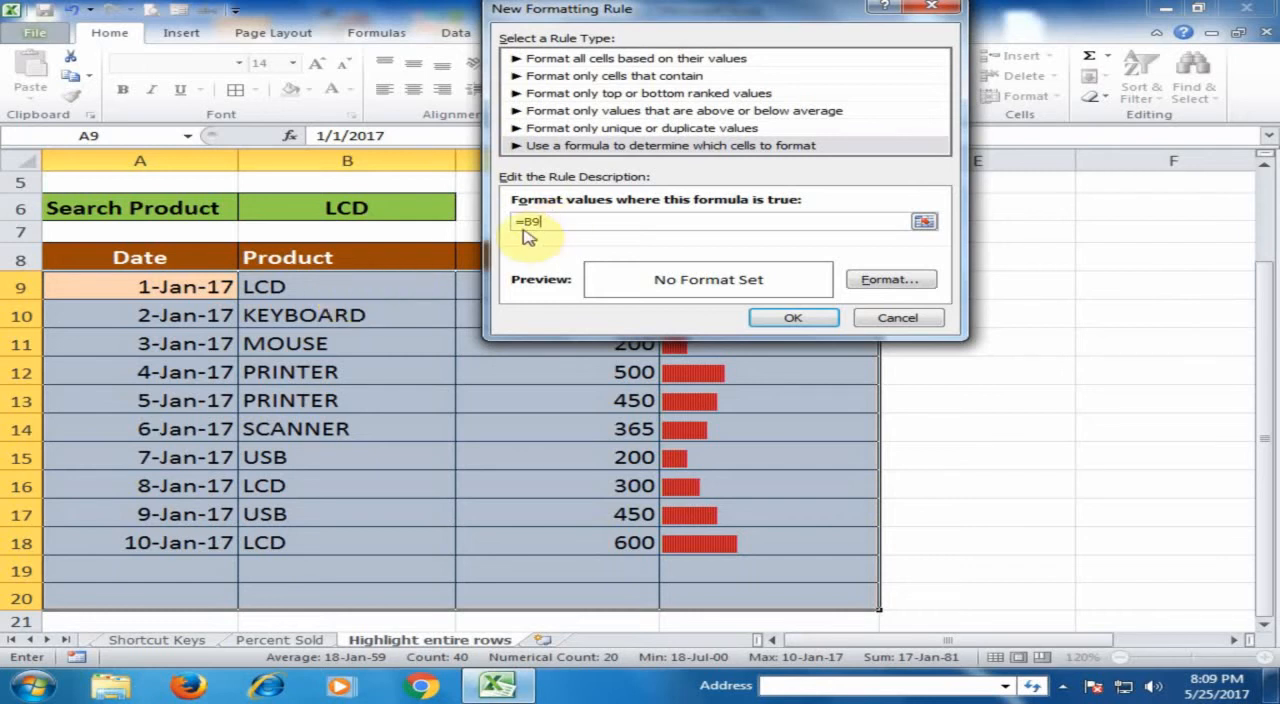
pyautogui.press('F4')
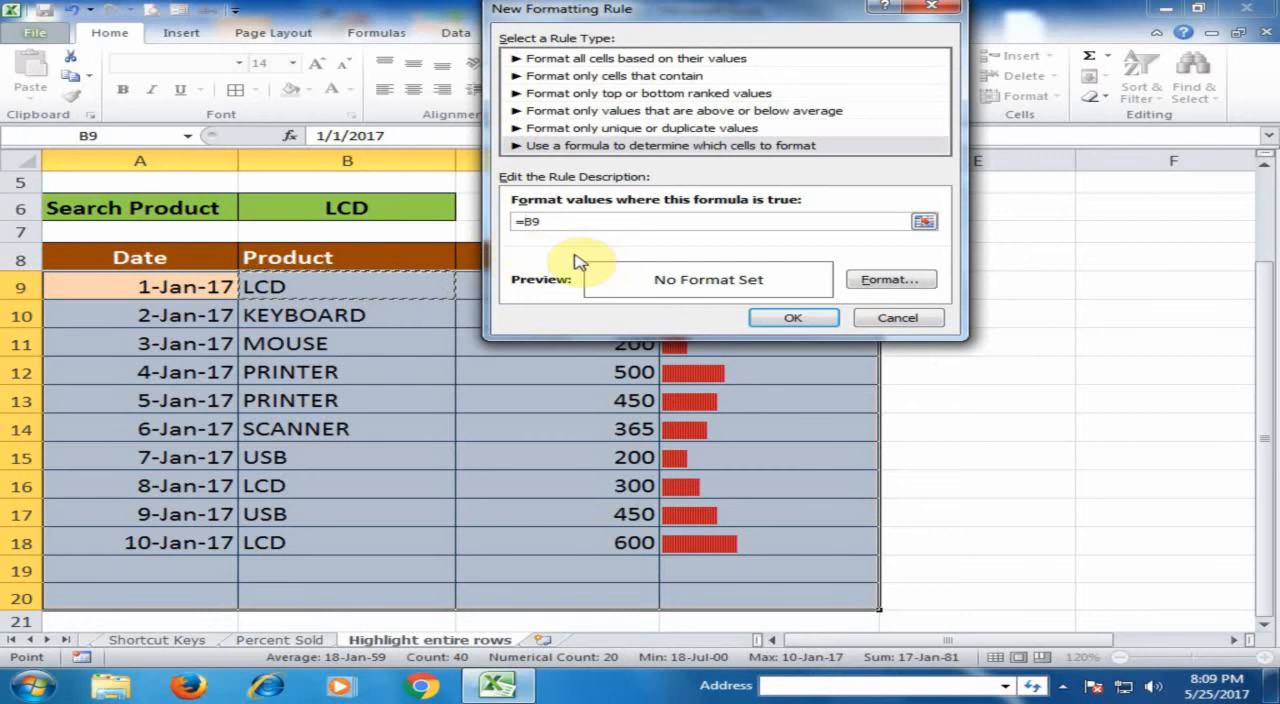
pyautogui.click(523, 222)
pyautogui.write('$')
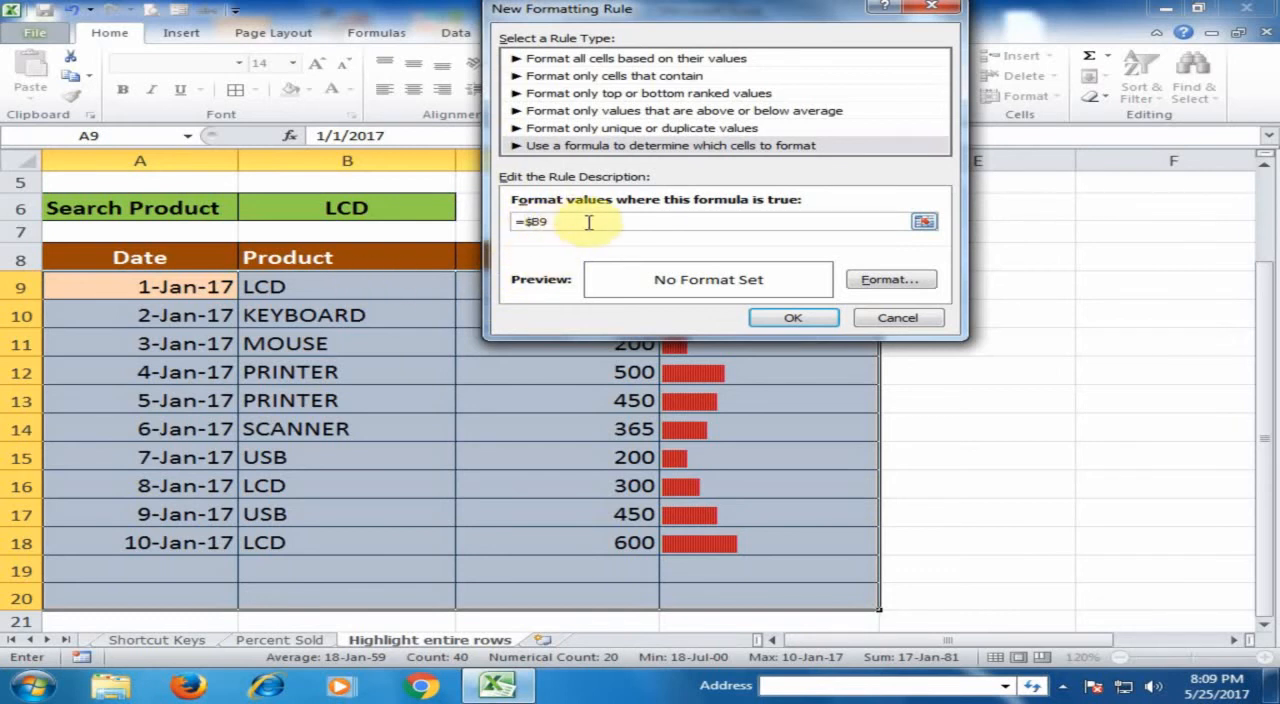
pyautogui.write('=$B$')
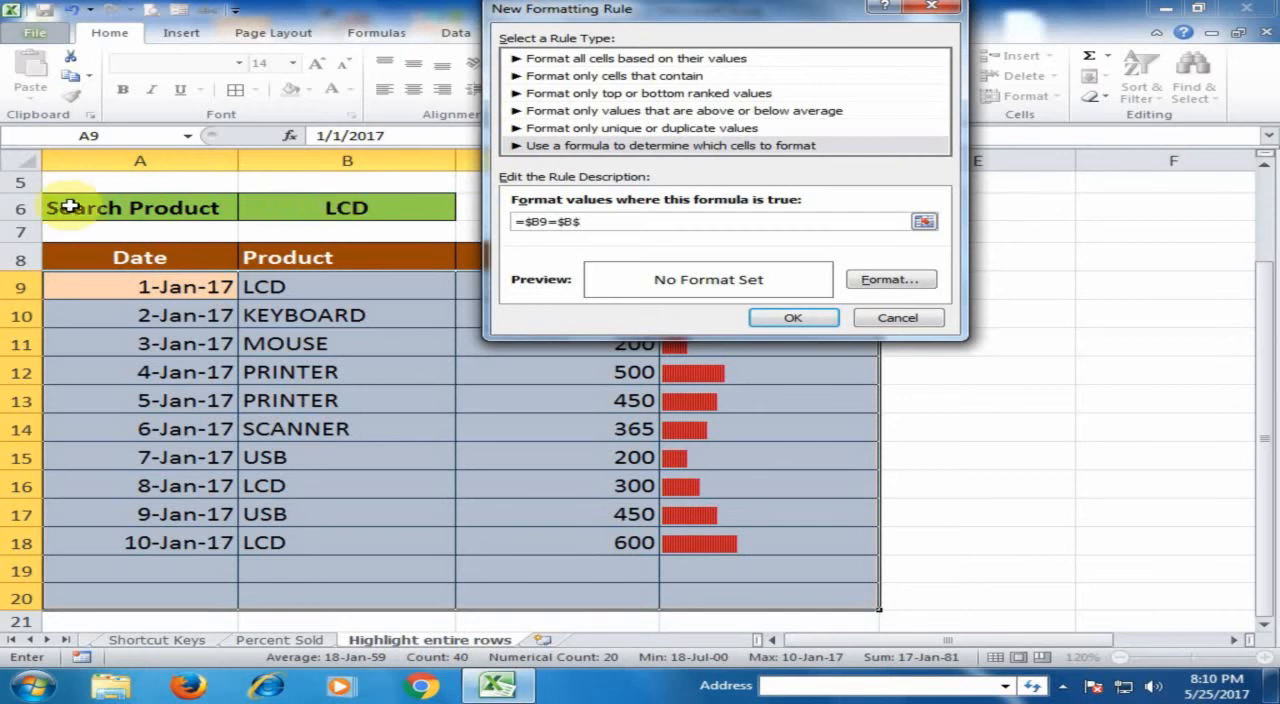
pyautogui.write('6')
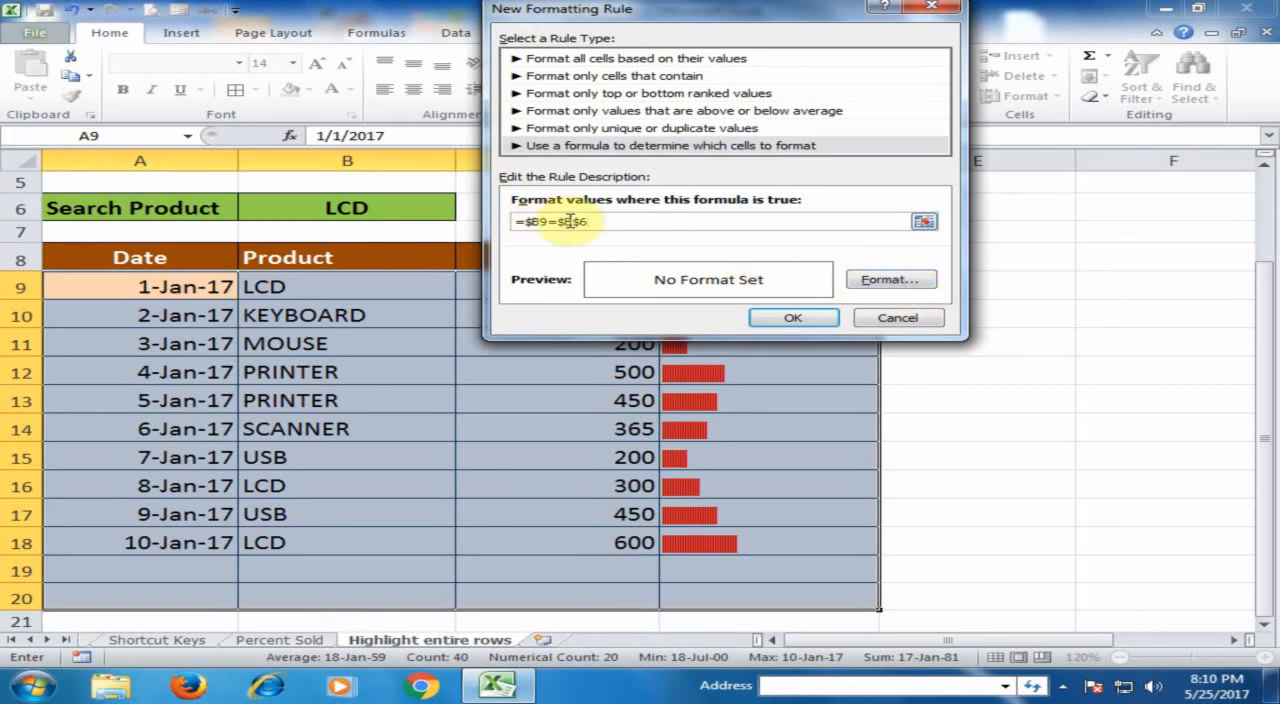
# - Give the rule a light green background fill and apply it to the table
pyautogui.click(890, 280)
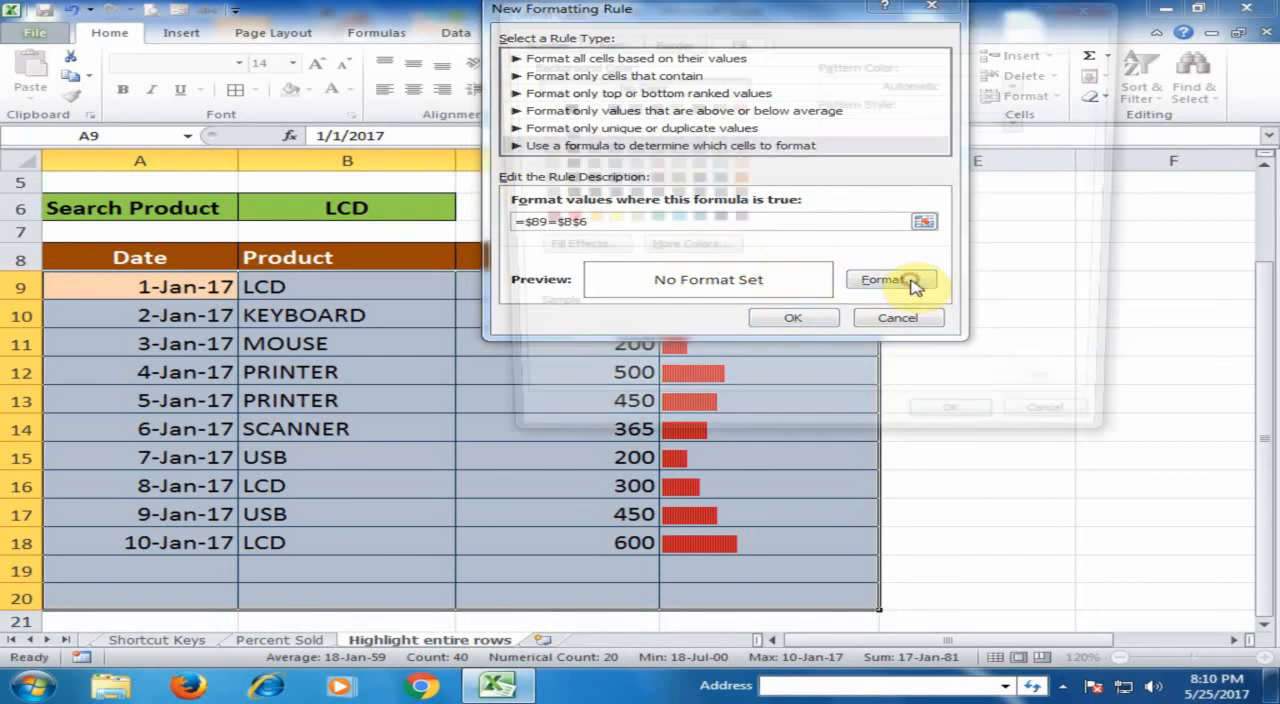
pyautogui.click(623, 221)
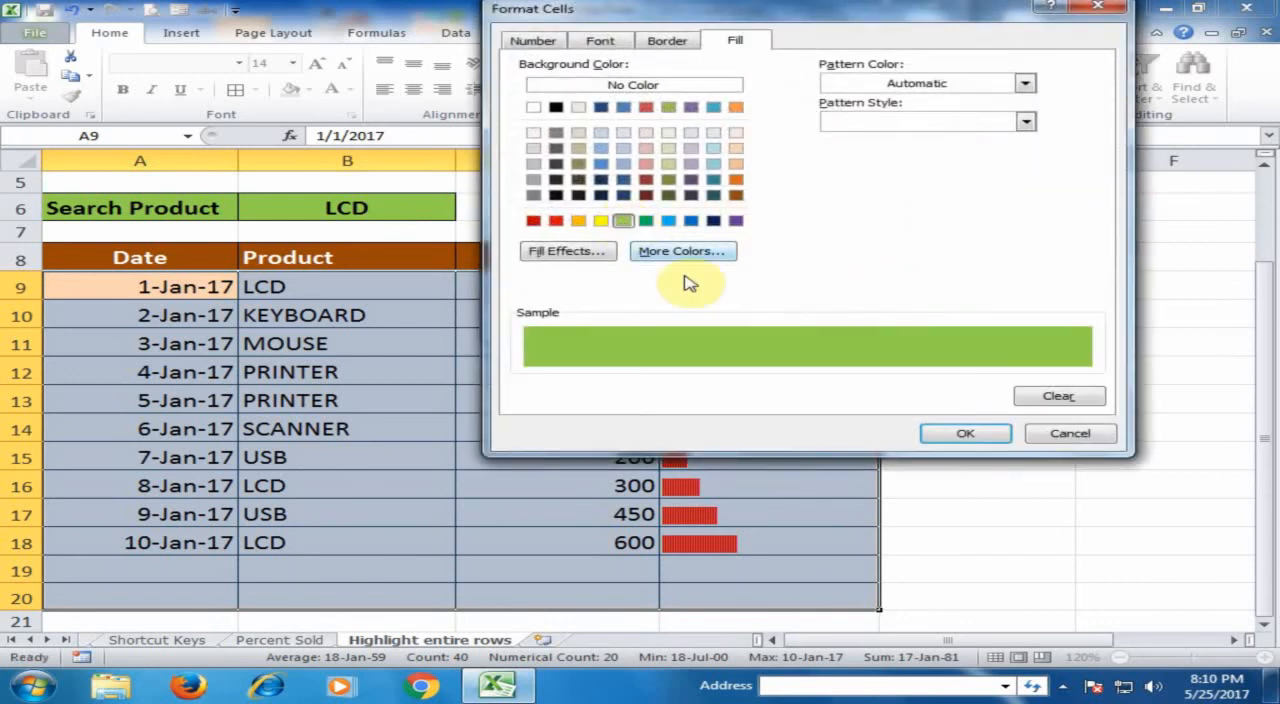
pyautogui.click(965, 435)
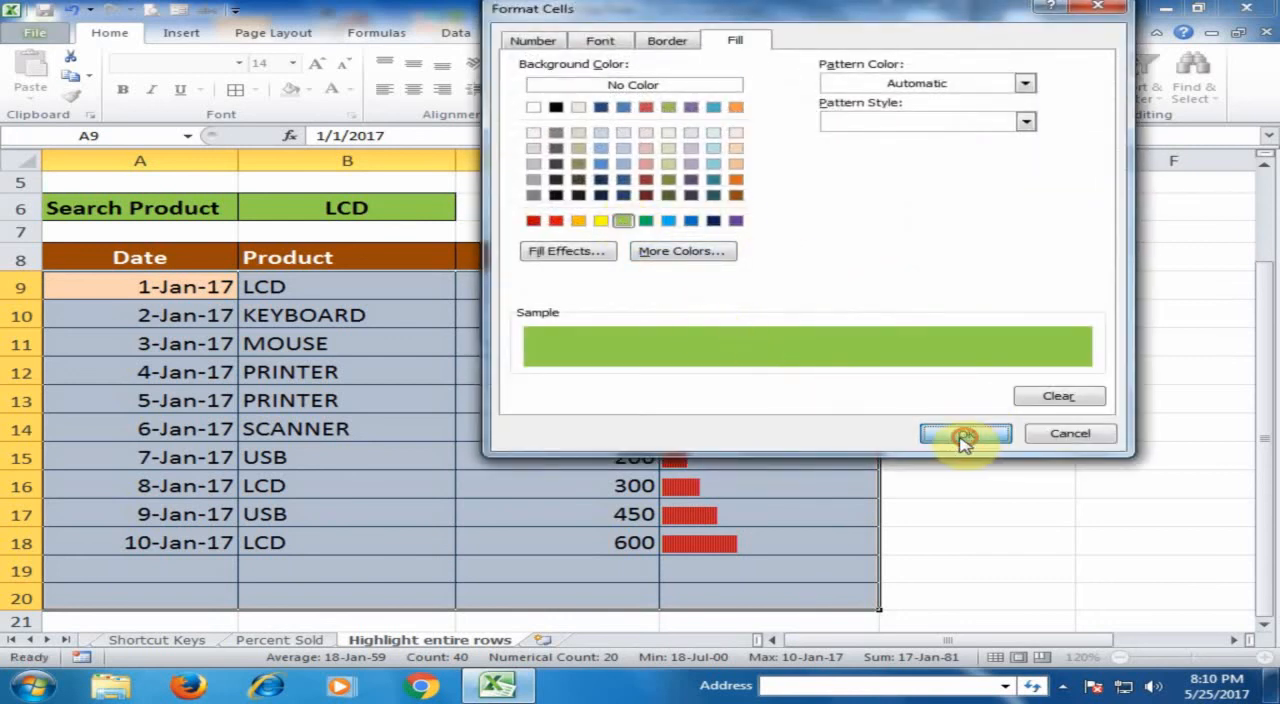
pyautogui.click(792, 320)
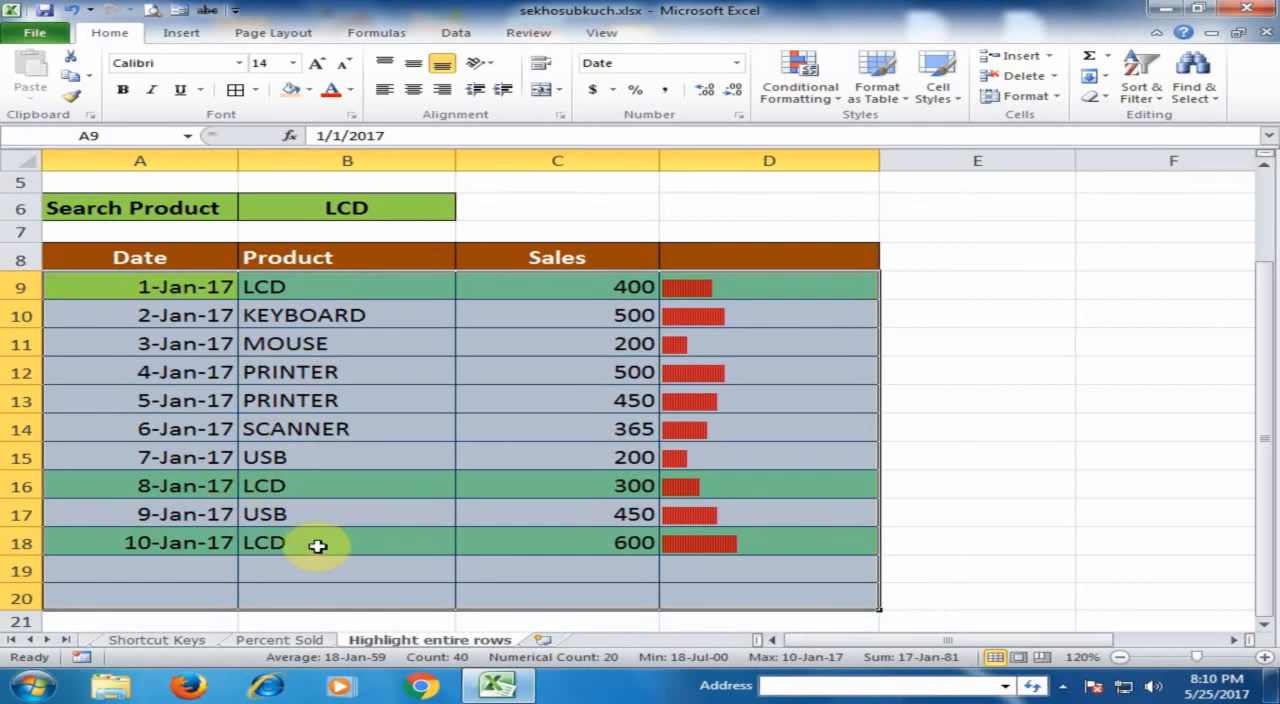
pyautogui.click(337, 590)
# - Set the search product in B6 to USB to test the row highlighting
pyautogui.click(358, 210)
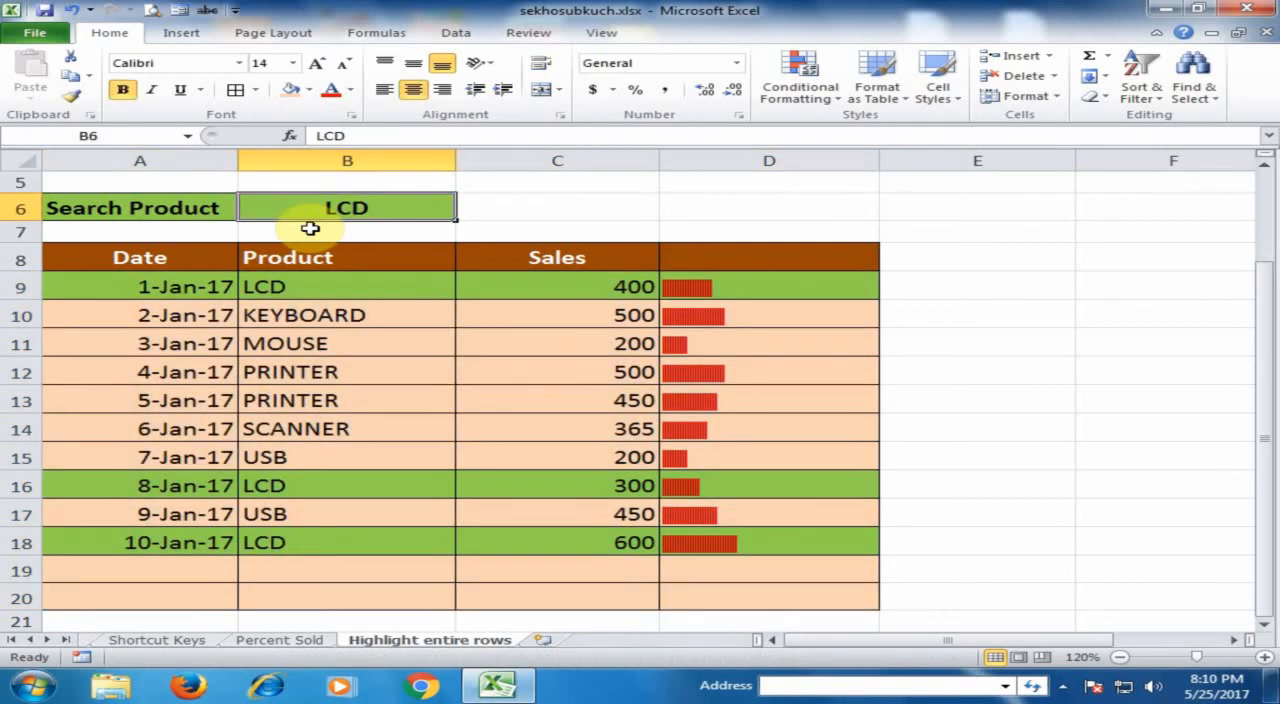
pyautogui.write('US')
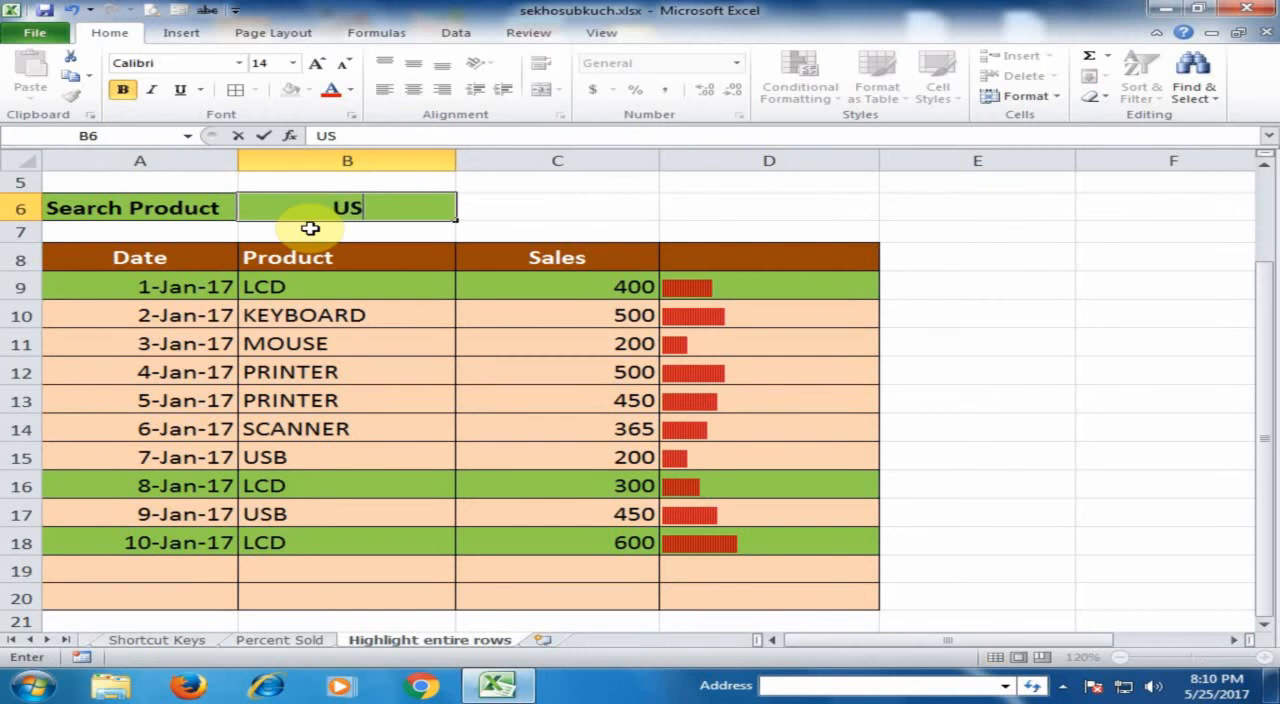
pyautogui.write('B')
pyautogui.press('Return')
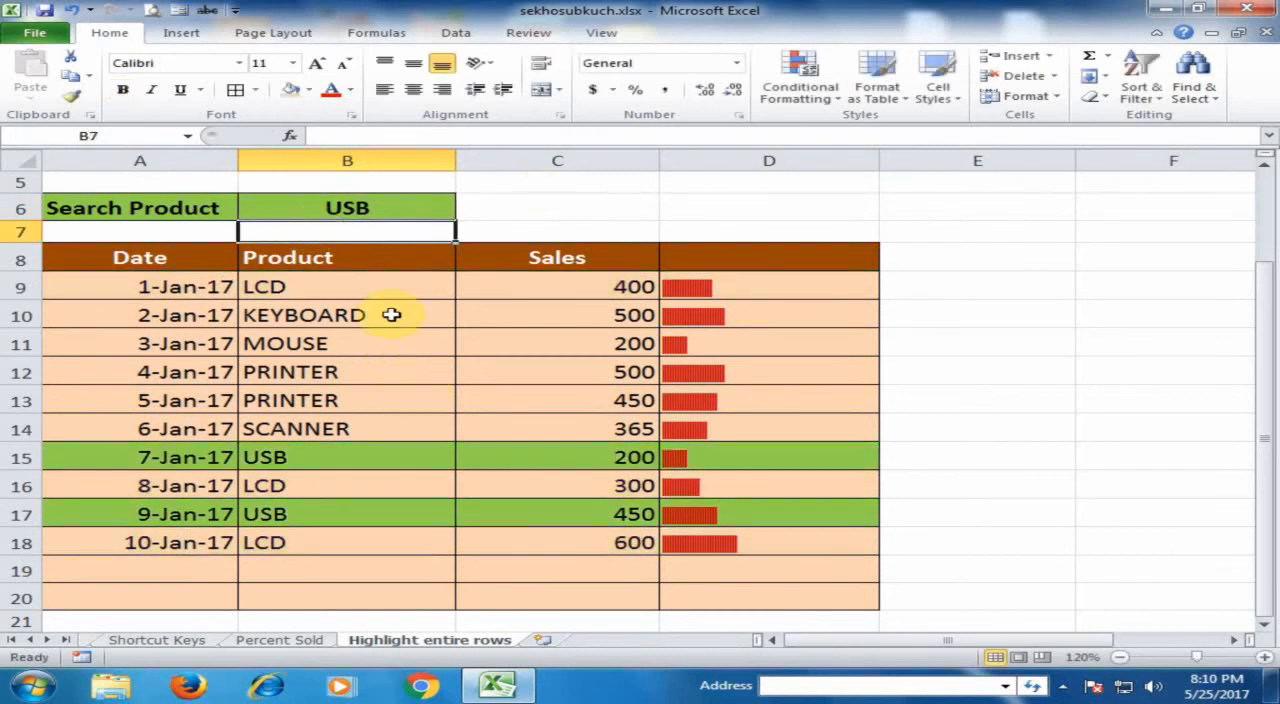
# - Change the search product in B6 to KEYBOARD
pyautogui.click(391, 207)
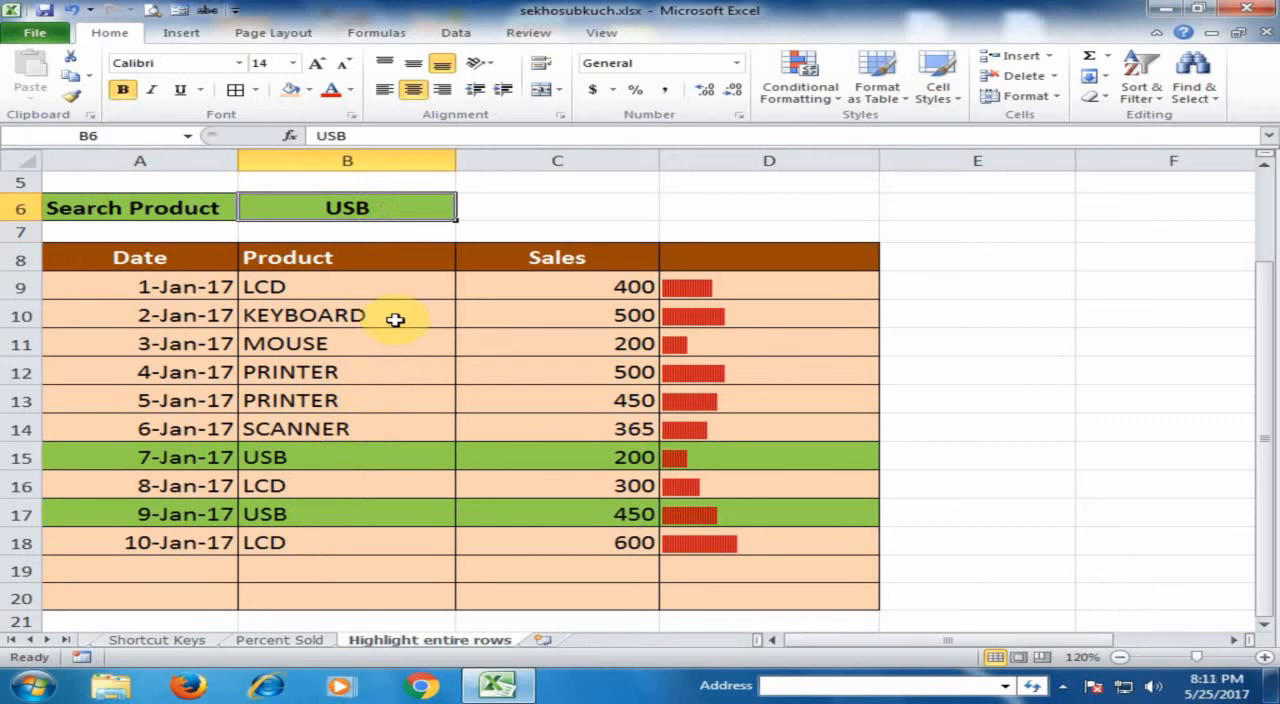
pyautogui.write('KEYBVO')
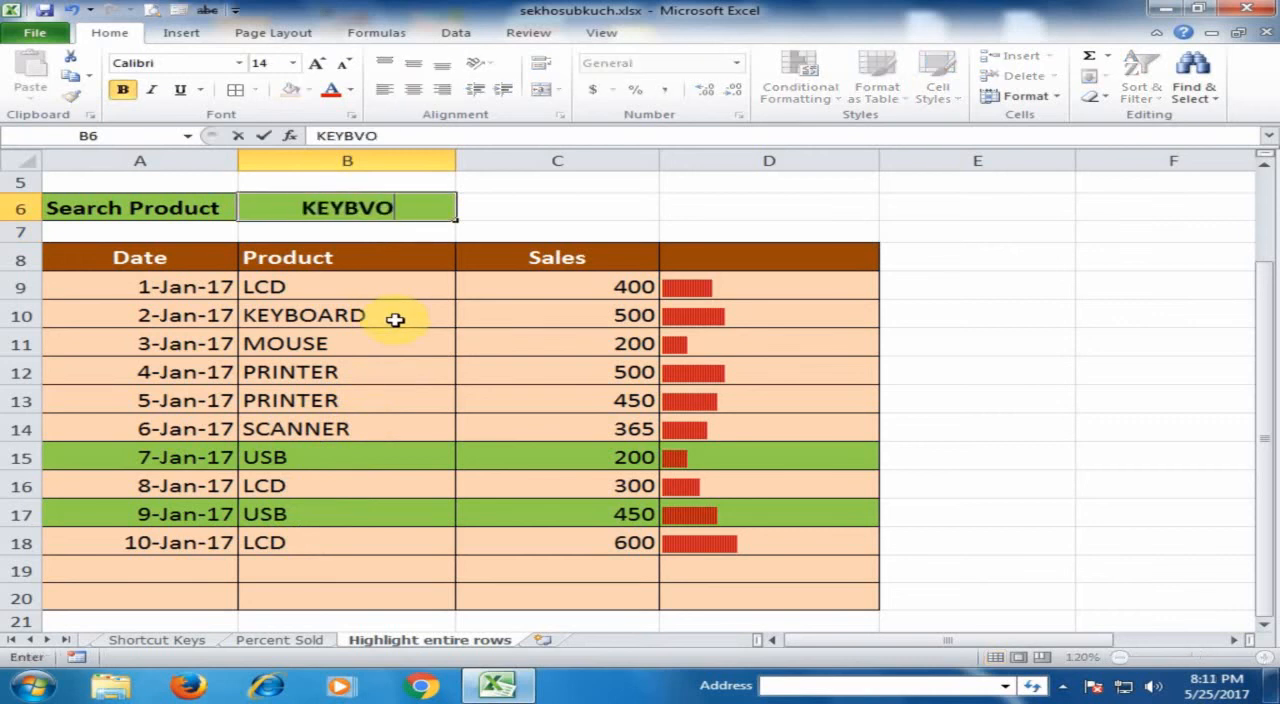
pyautogui.press('BackSpace')
pyautogui.press('BackSpace')
pyautogui.write('OARD')
pyautogui.press('Return')
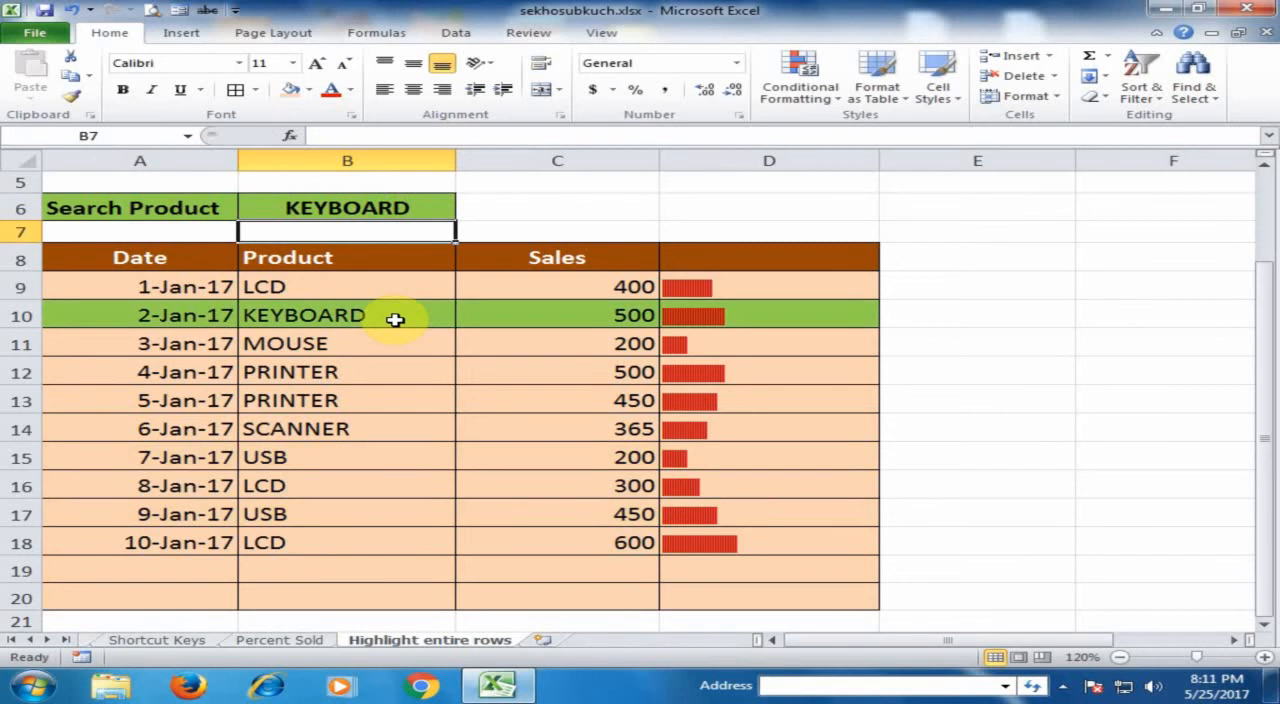
# - Change the search product in B6 to PRINTER
pyautogui.click(425, 207)
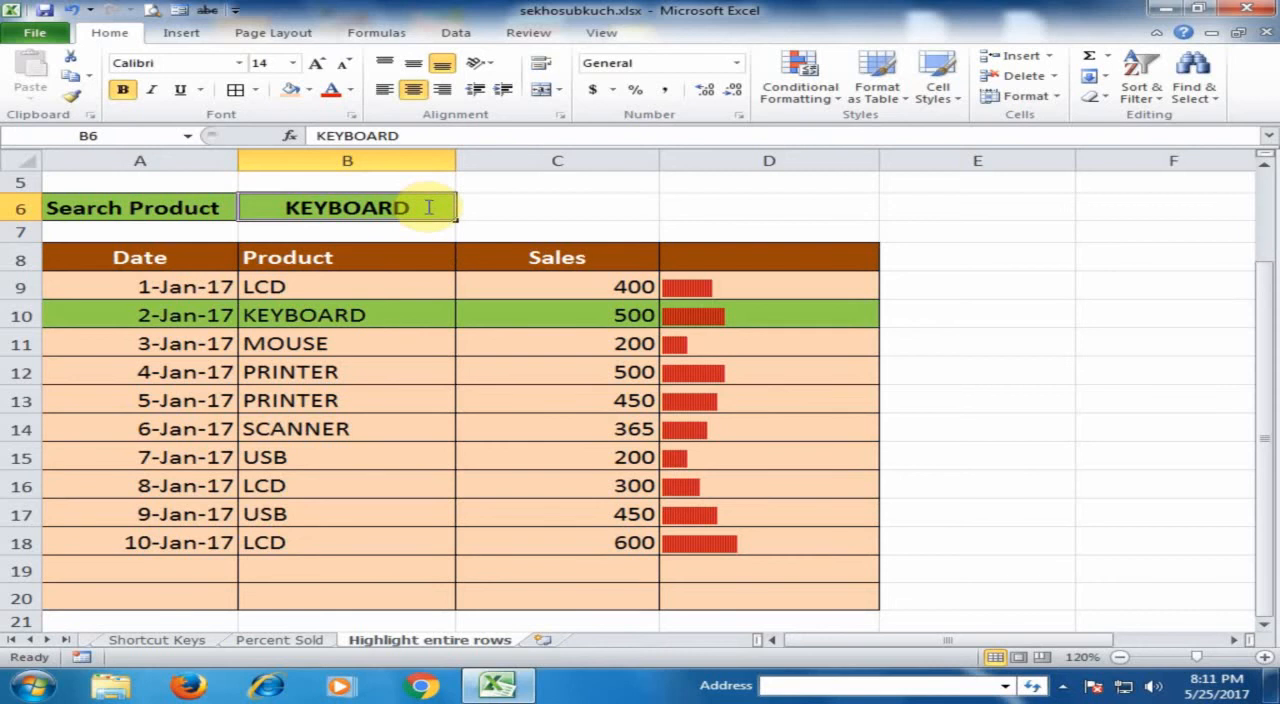
pyautogui.write('PRINTER')
pyautogui.press('Return')
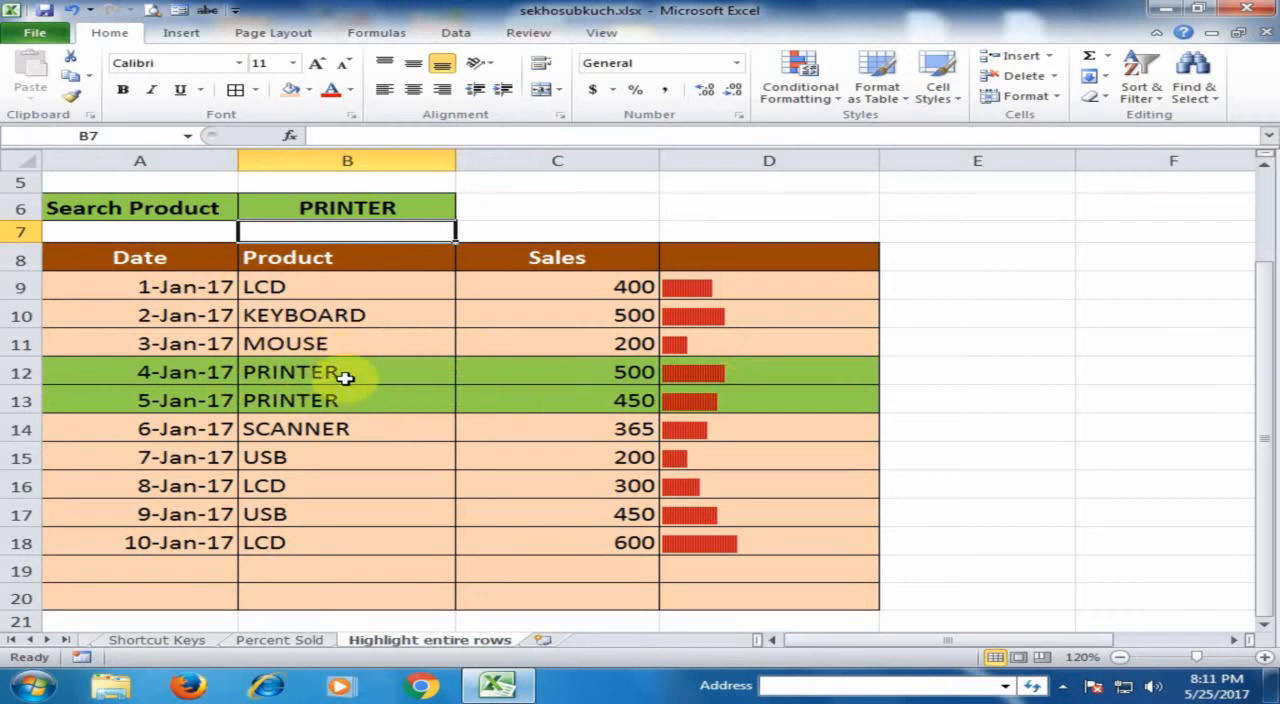
# - Enter the mixed reference formula =$B9 in cell B23 below the table
pyautogui.scroll(-1, 434, 425)
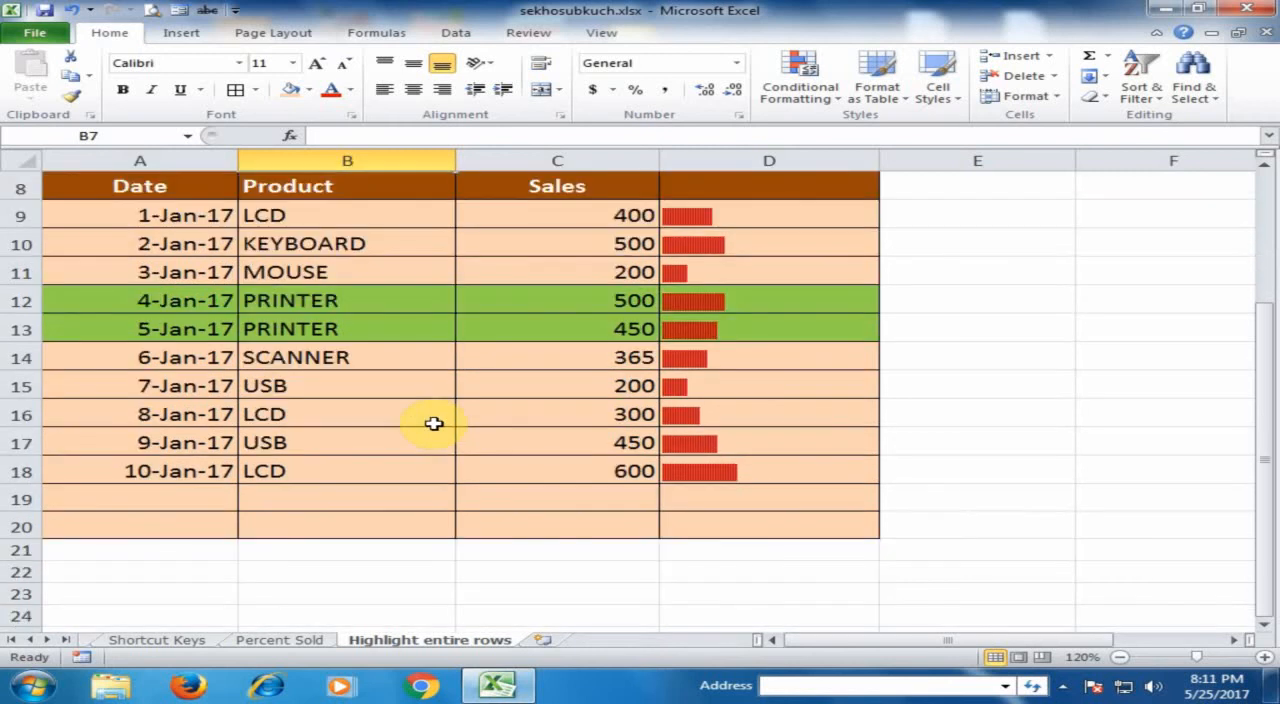
pyautogui.scroll(-2, 449, 410)
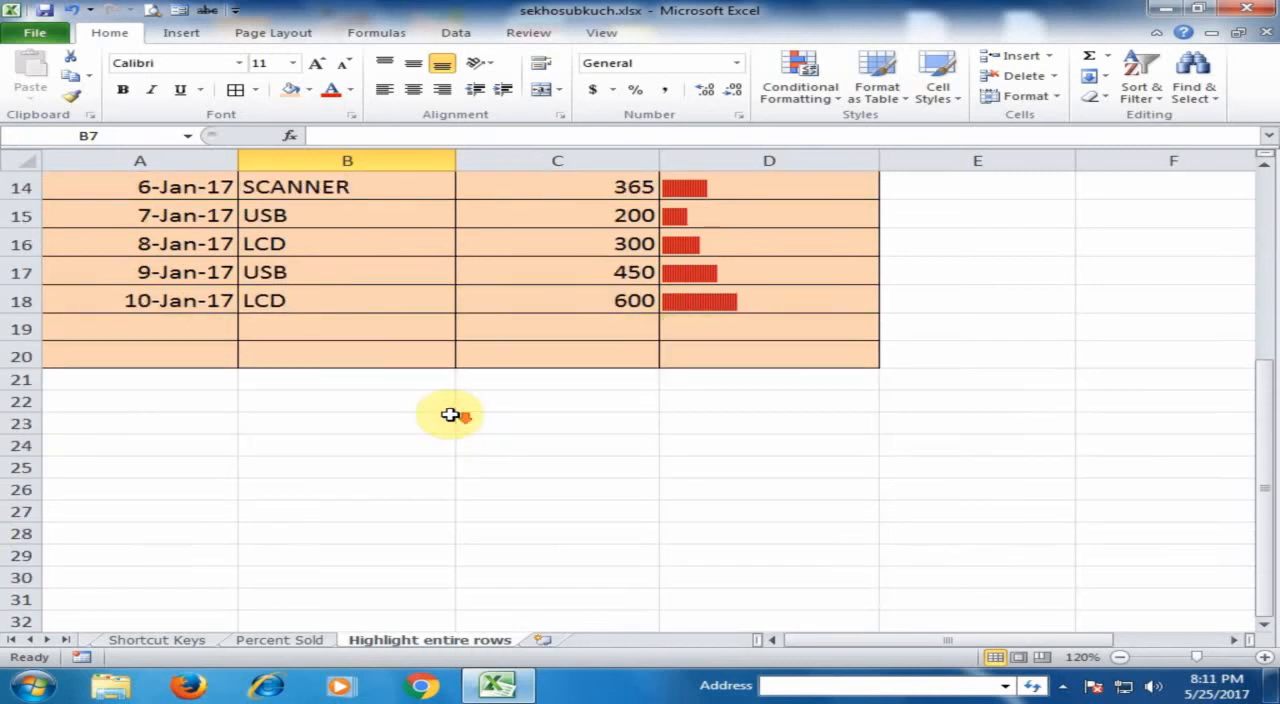
pyautogui.scroll(2, 310, 429)
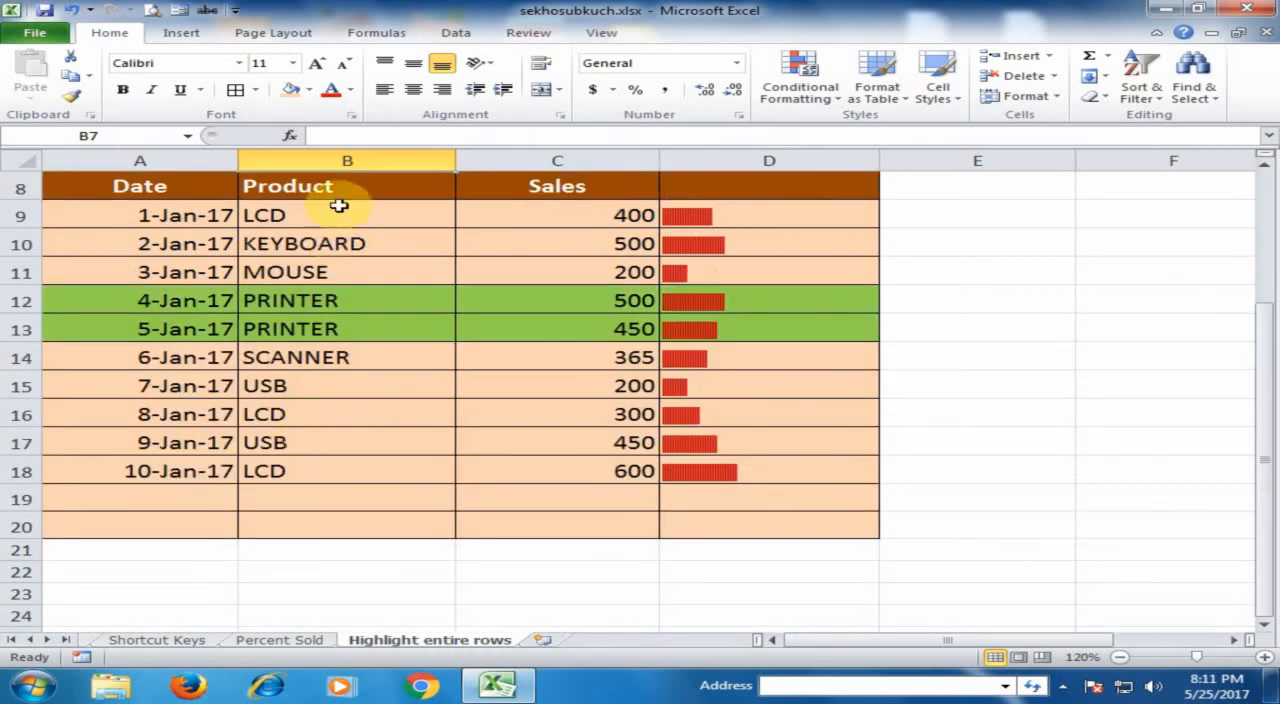
pyautogui.click(278, 590)
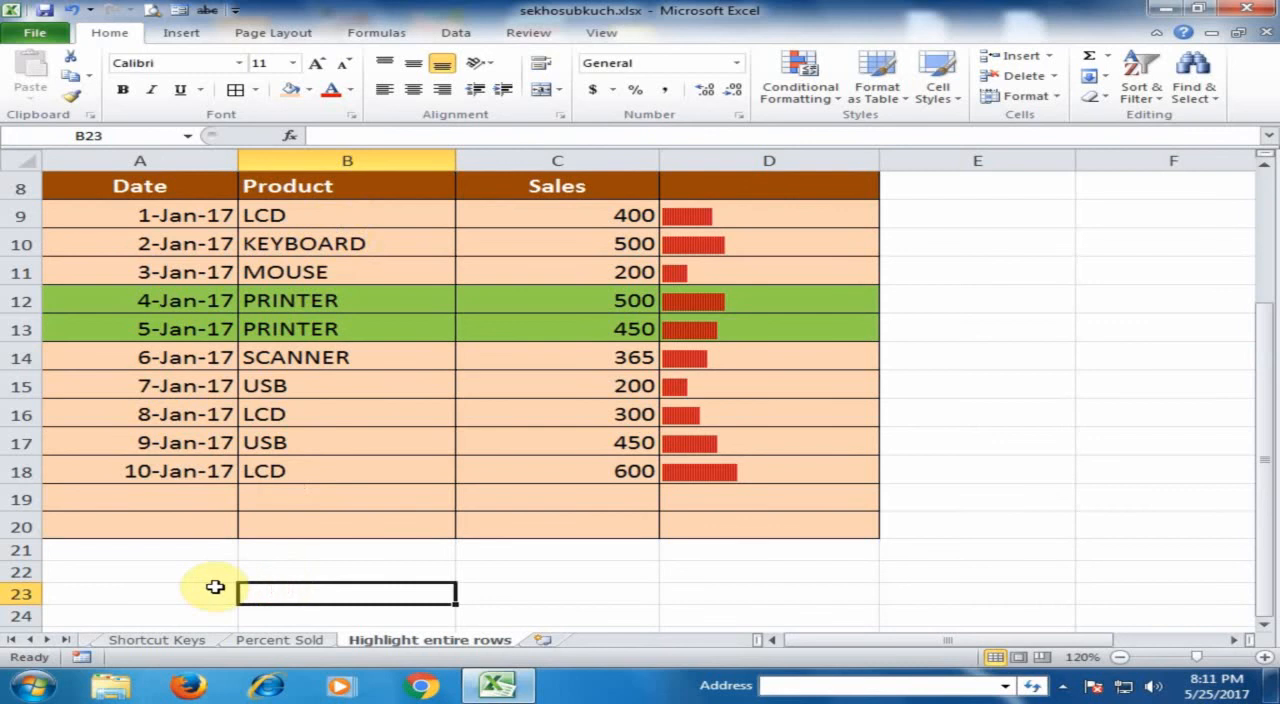
pyautogui.write('=')
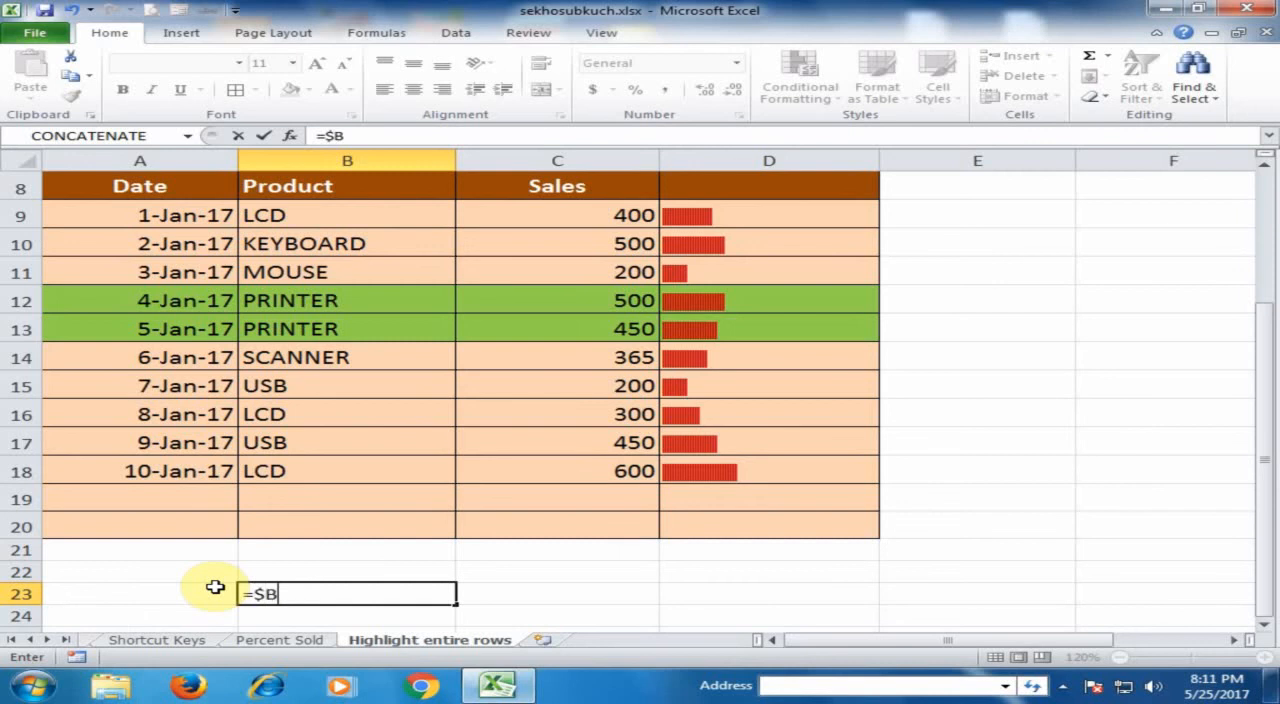
pyautogui.press('Return')
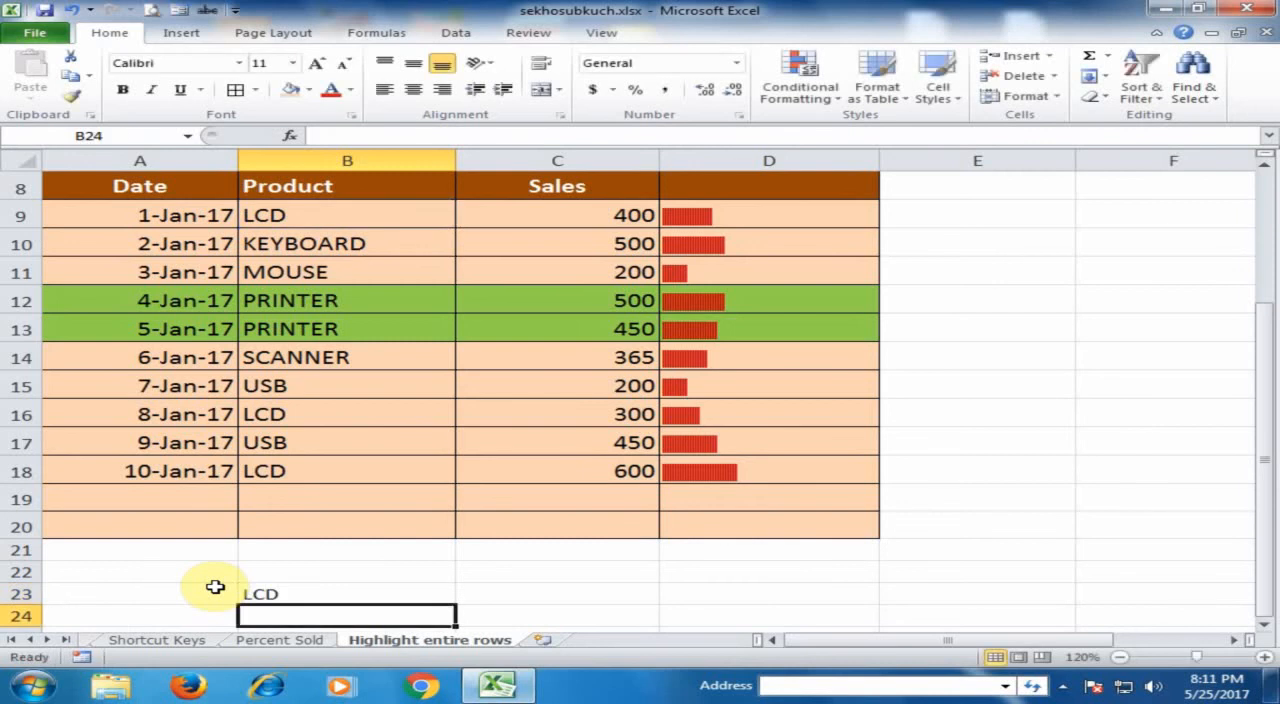
# - Fill the formula in B23 down to B26 and compare the references in B23 and B24
pyautogui.click(312, 595)
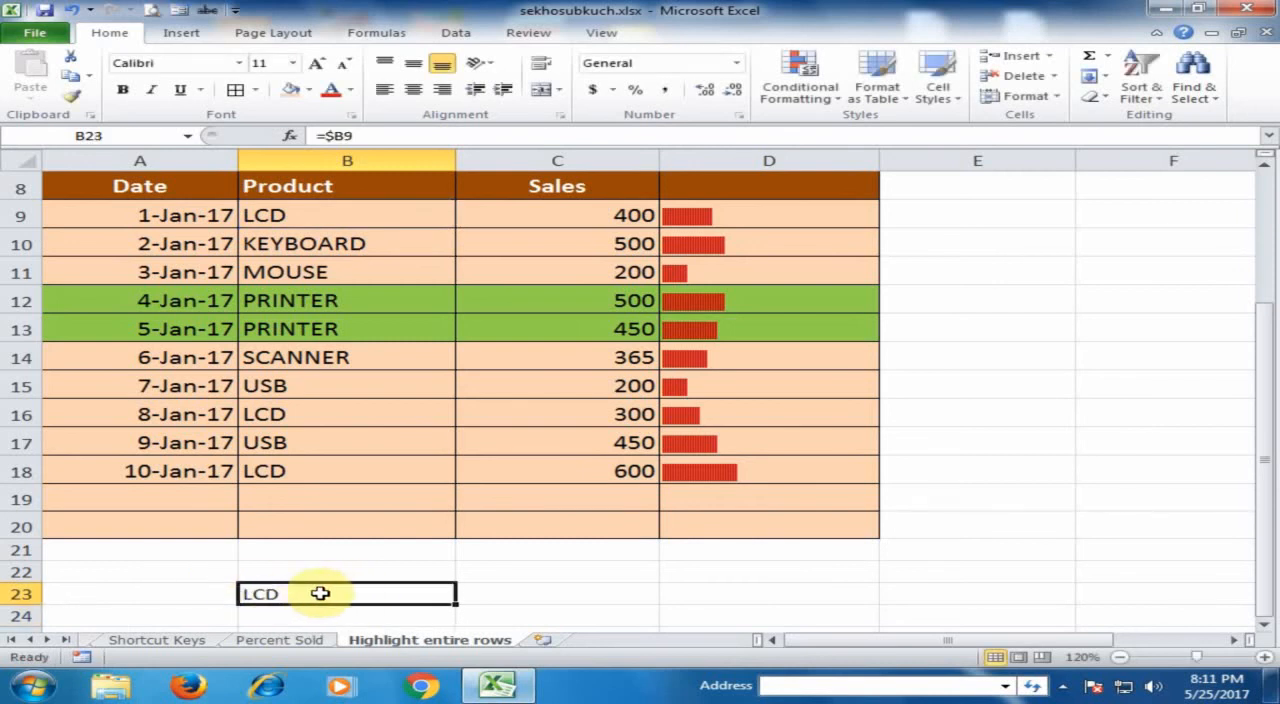
pyautogui.moveTo(457, 605)
pyautogui.mouseDown()
pyautogui.moveTo(457, 634)
pyautogui.moveTo(454, 582)
pyautogui.mouseUp()
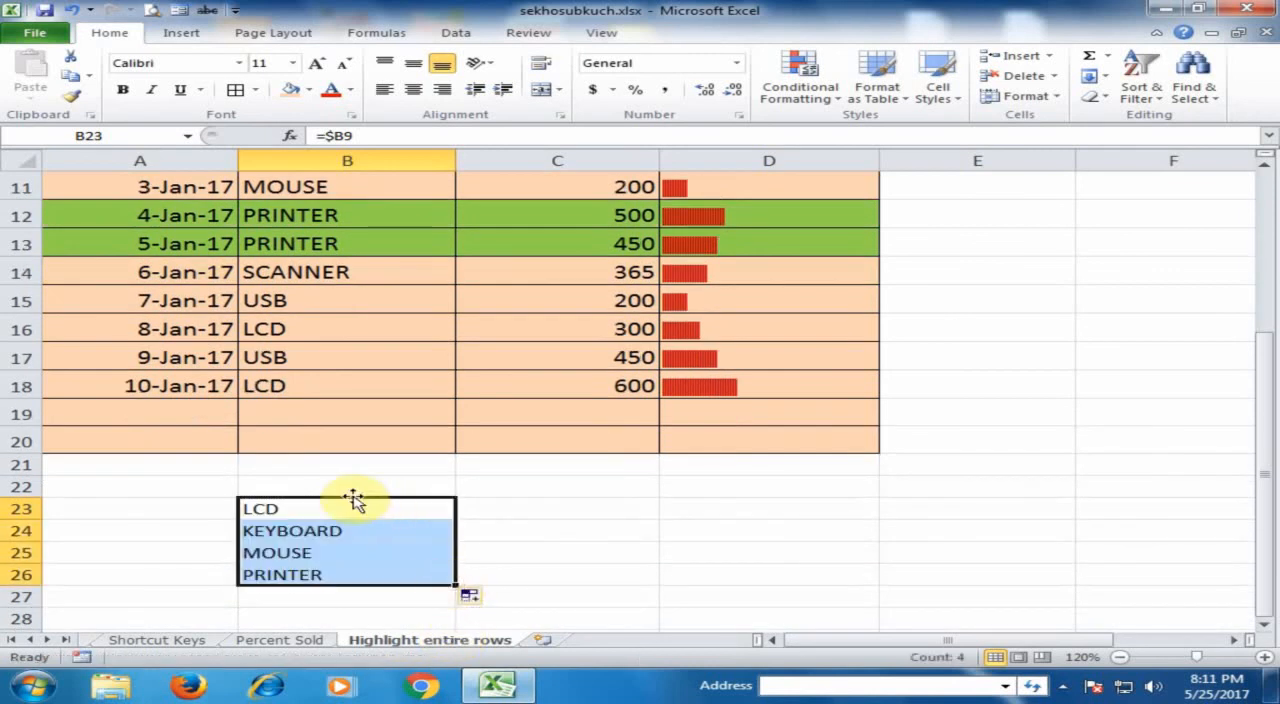
pyautogui.click(286, 505)
pyautogui.click(286, 529)
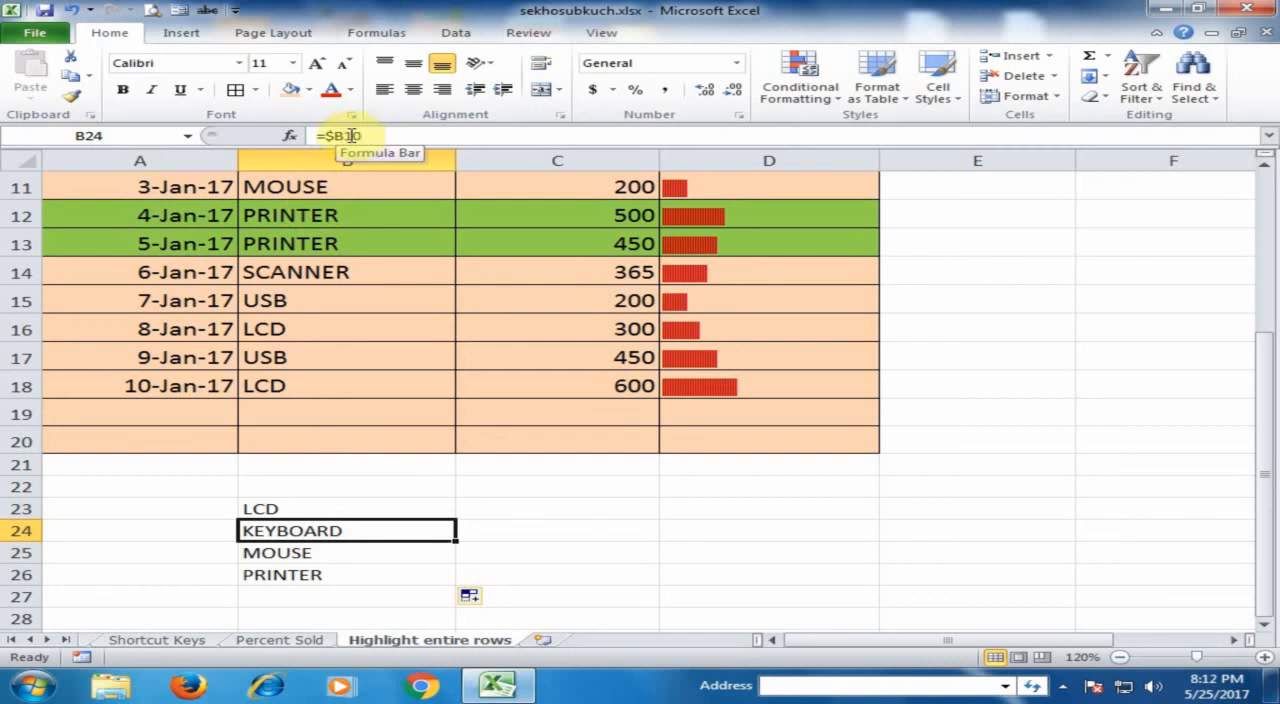
pyautogui.click(334, 505)
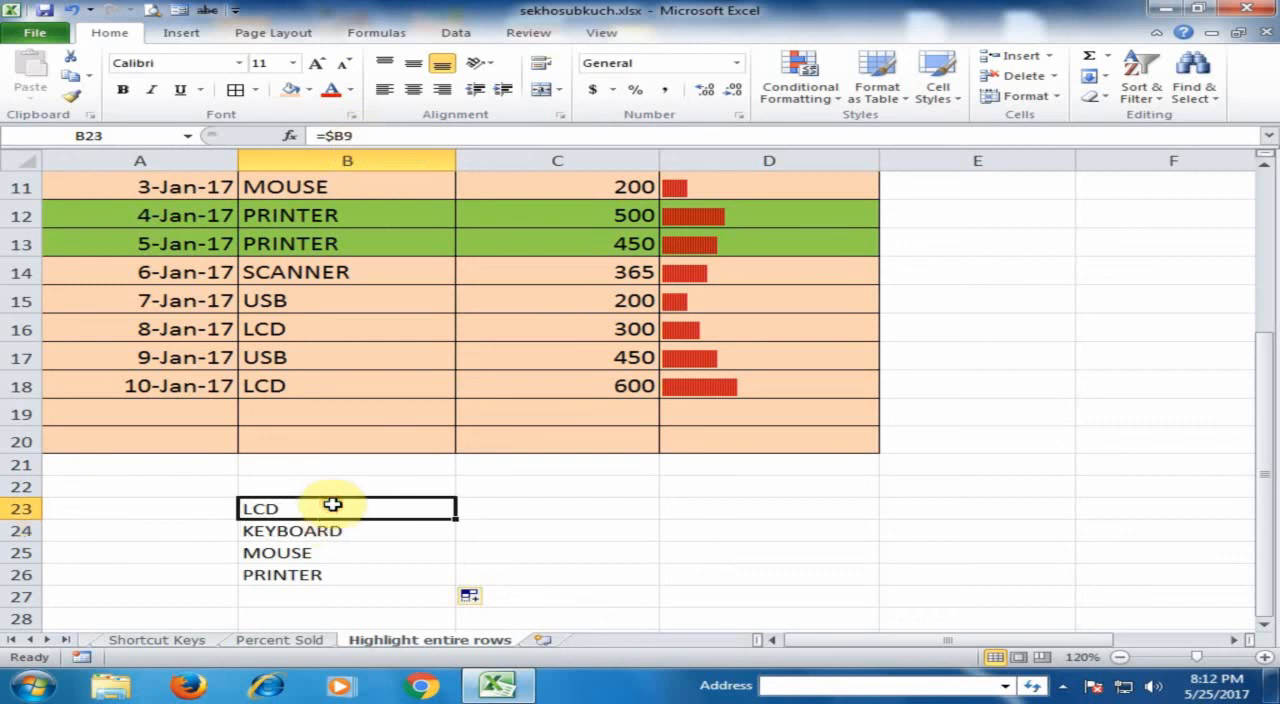
# - Fill the =$B9 formula from B23 across to C23 and down to C25, and check the reference in B23
pyautogui.moveTo(458, 519); pyautogui.dragTo(557, 510)
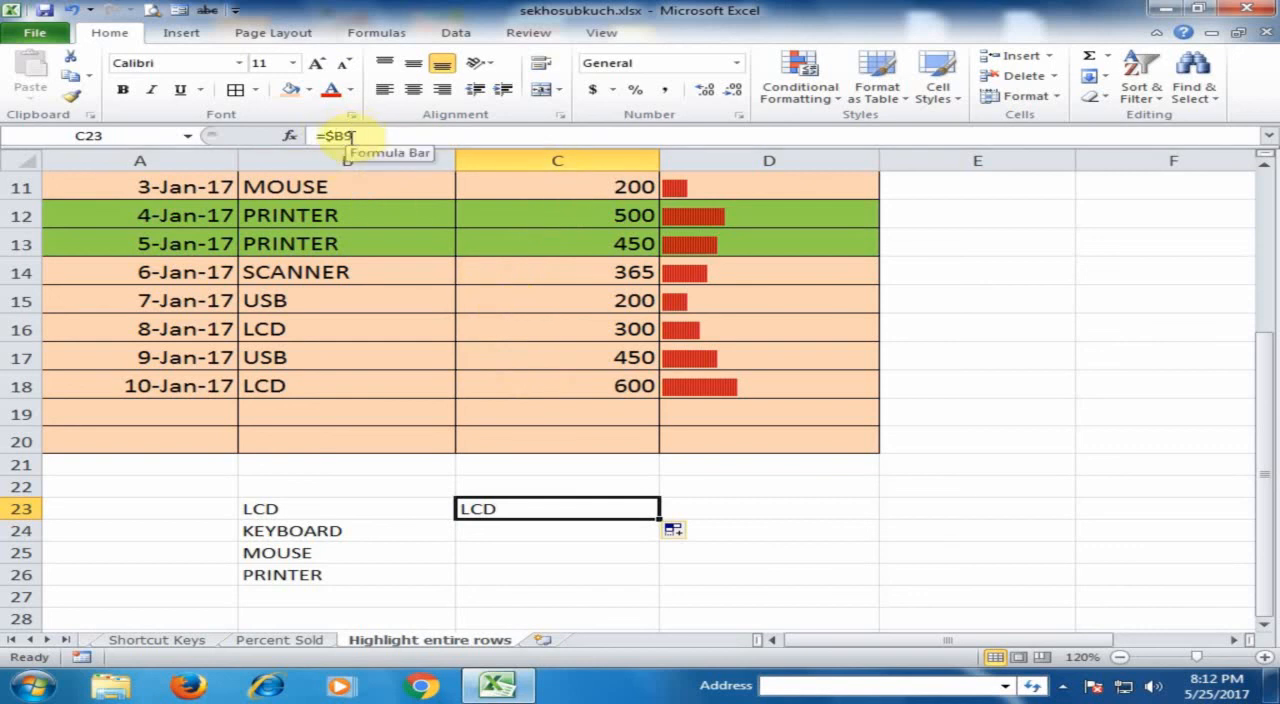
pyautogui.moveTo(659, 519); pyautogui.dragTo(645, 563)
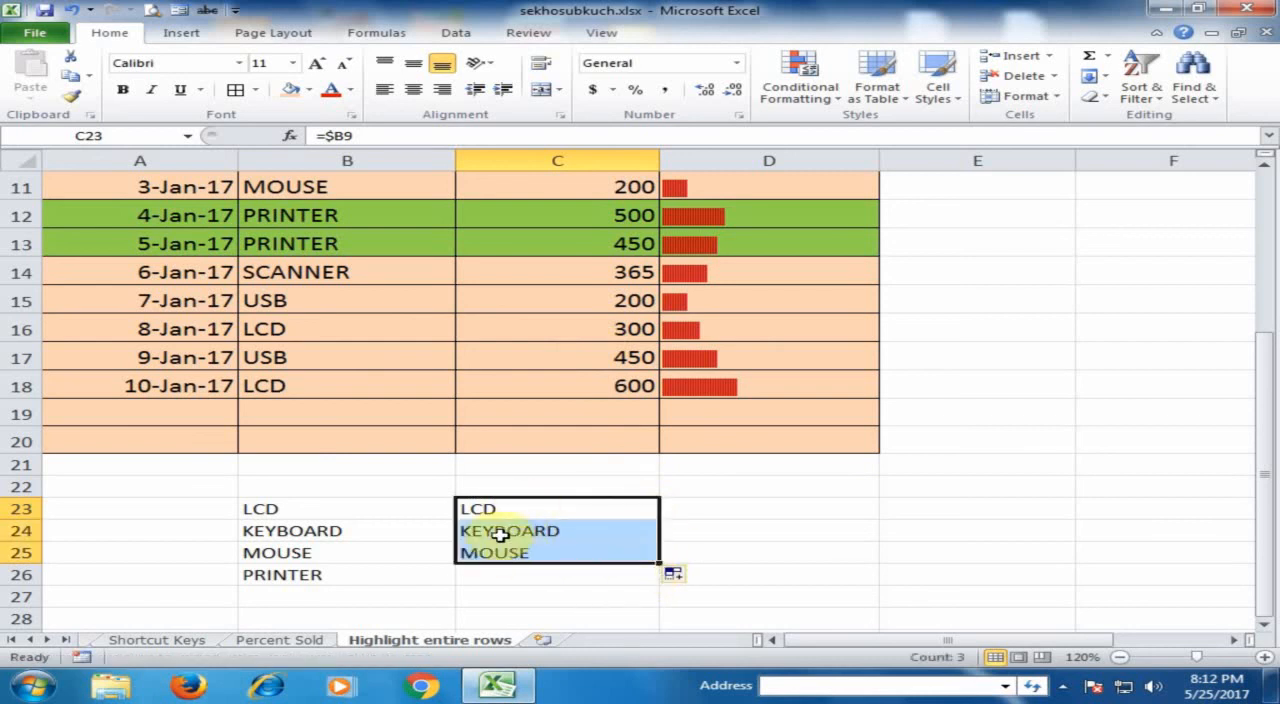
pyautogui.click(295, 508)
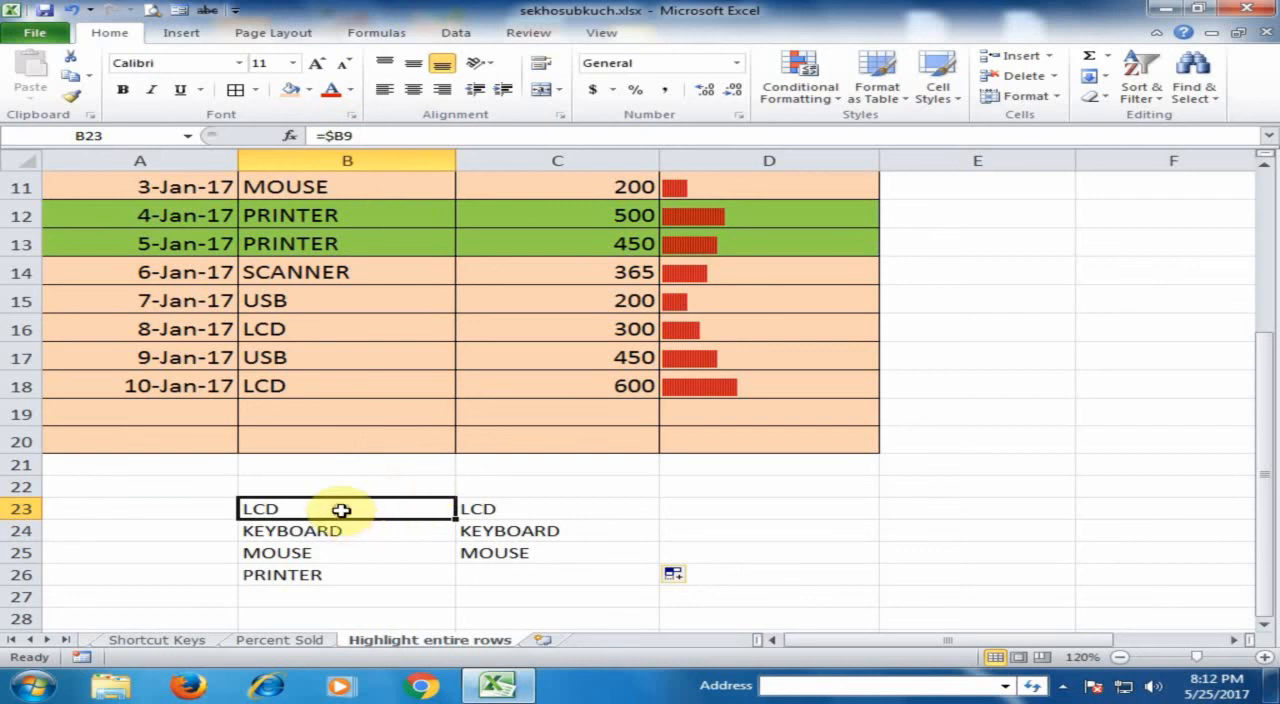
# - Clear the test formulas in B23:C26 and enter the absolute reference formula =$B$6 in B23
pyautogui.moveTo(341, 507); pyautogui.dragTo(480, 572)
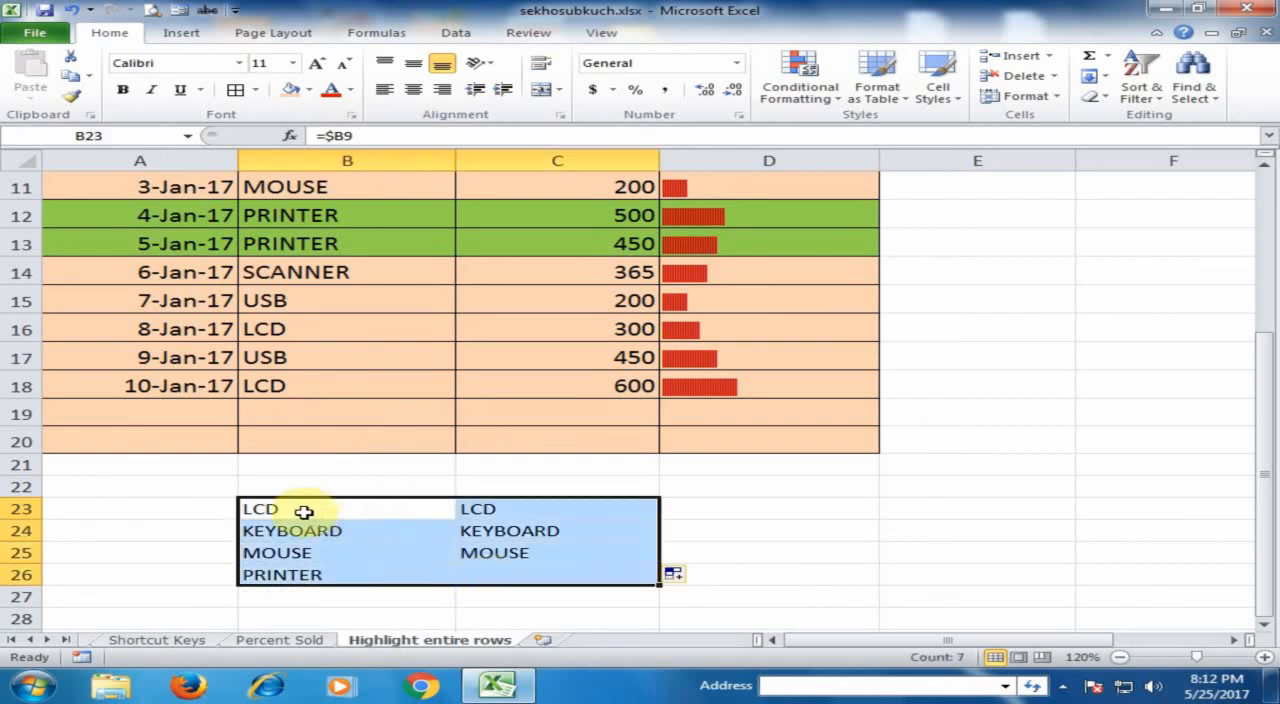
pyautogui.press('Delete')
pyautogui.click(262, 511)
pyautogui.write('=')
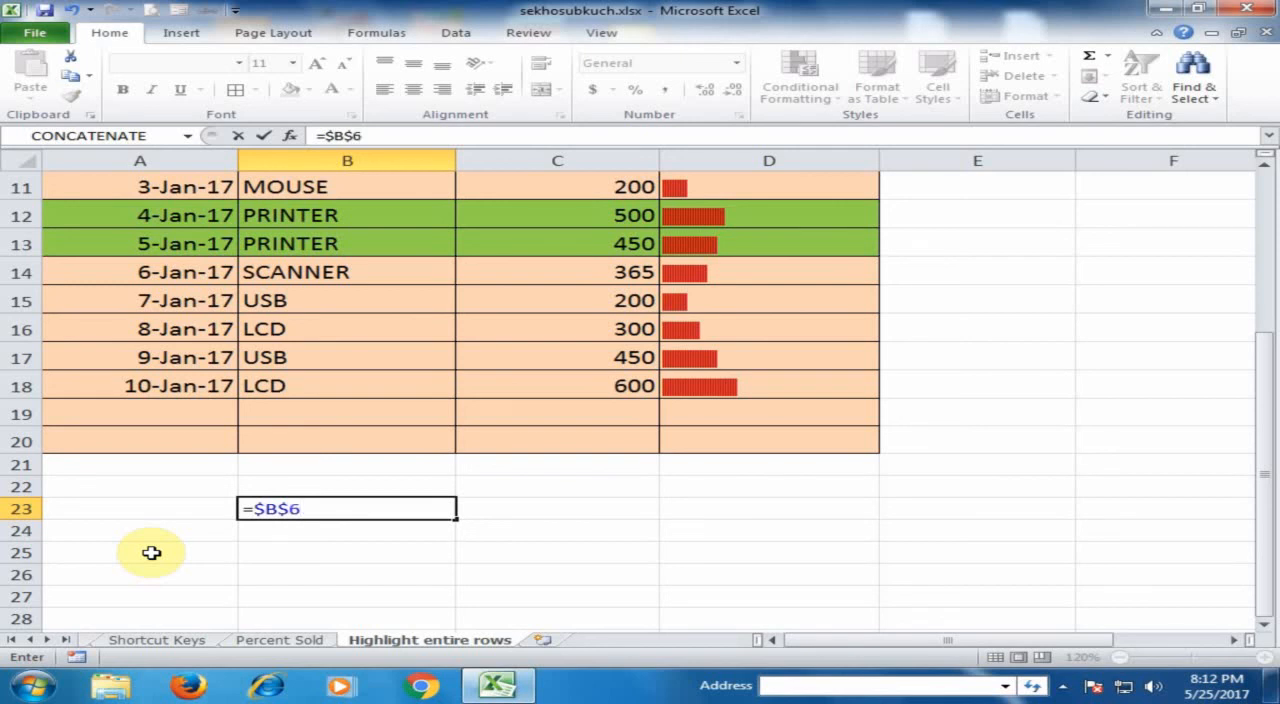
pyautogui.press('Return')
pyautogui.click(286, 509)
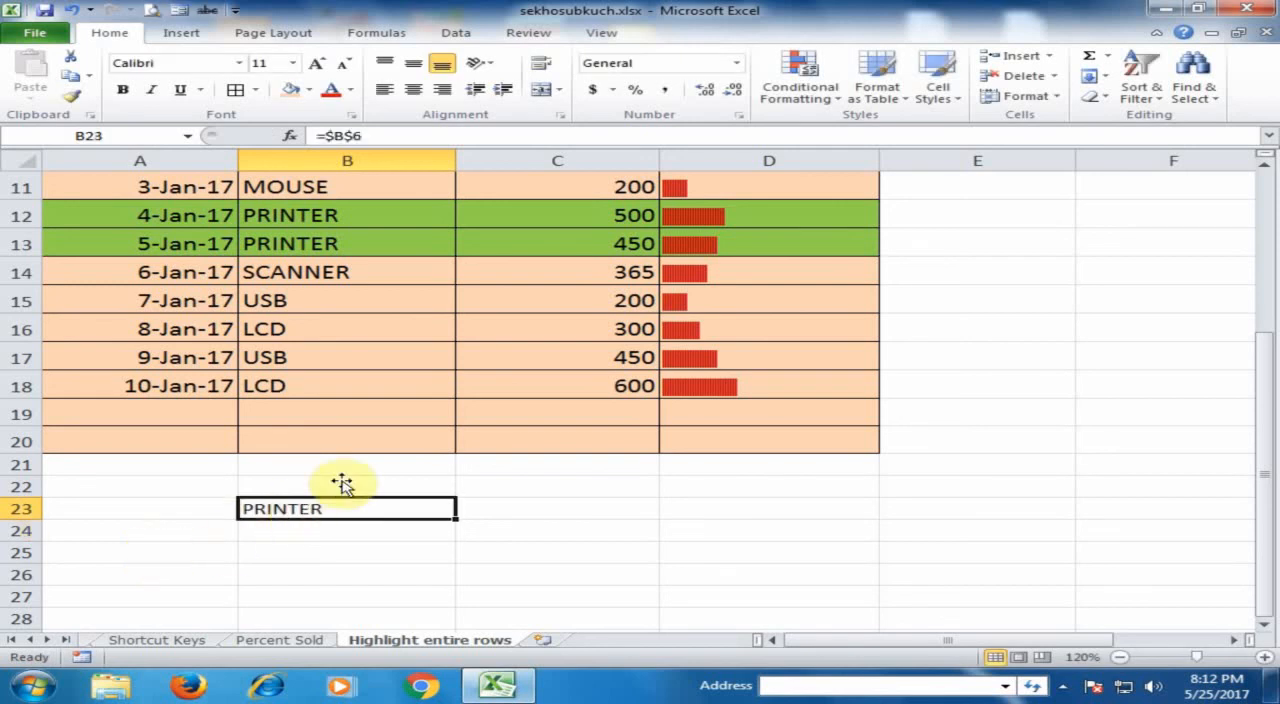
# - Compare B23 with the search product in B6 and fill the =$B$6 formula from B23 through C28
pyautogui.scroll(3, 357, 457)
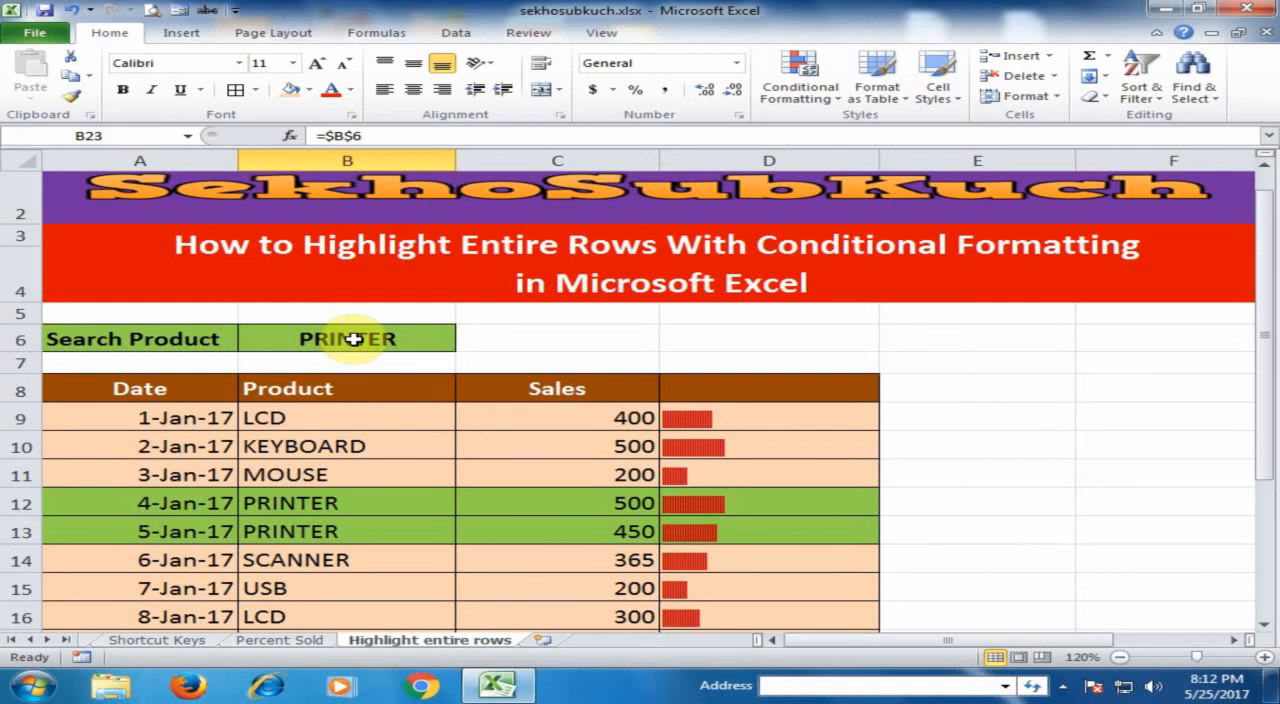
pyautogui.scroll(-3, 380, 360)
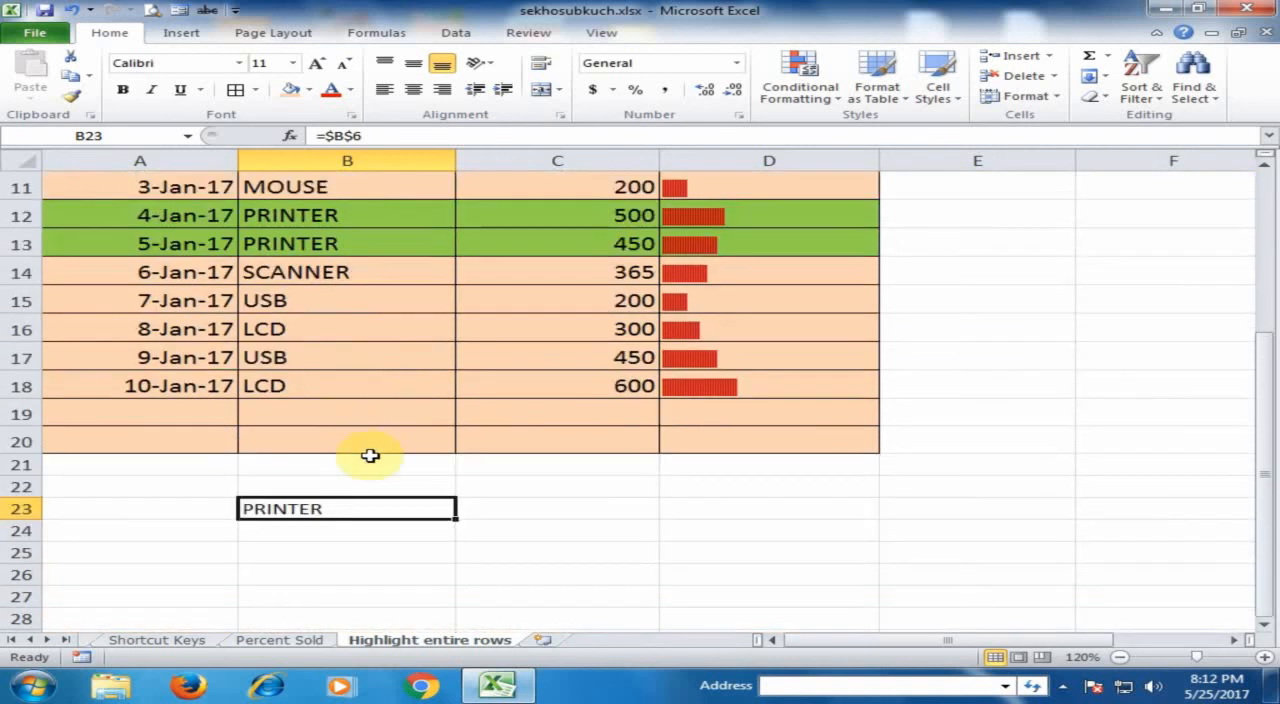
pyautogui.moveTo(456, 519); pyautogui.dragTo(586, 620)
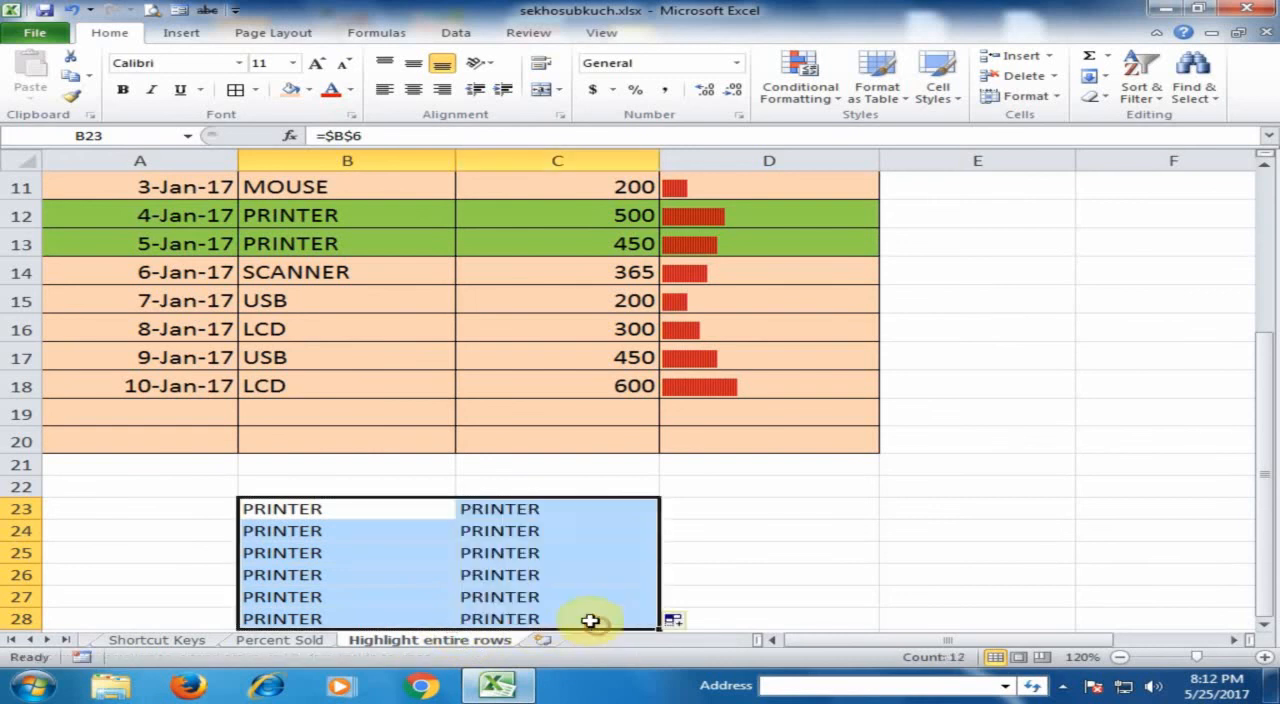
# - Clear the test formulas from B23:C28 below the table
pyautogui.click(374, 513)
pyautogui.moveTo(374, 513); pyautogui.dragTo(551, 612)
pyautogui.press('Delete')
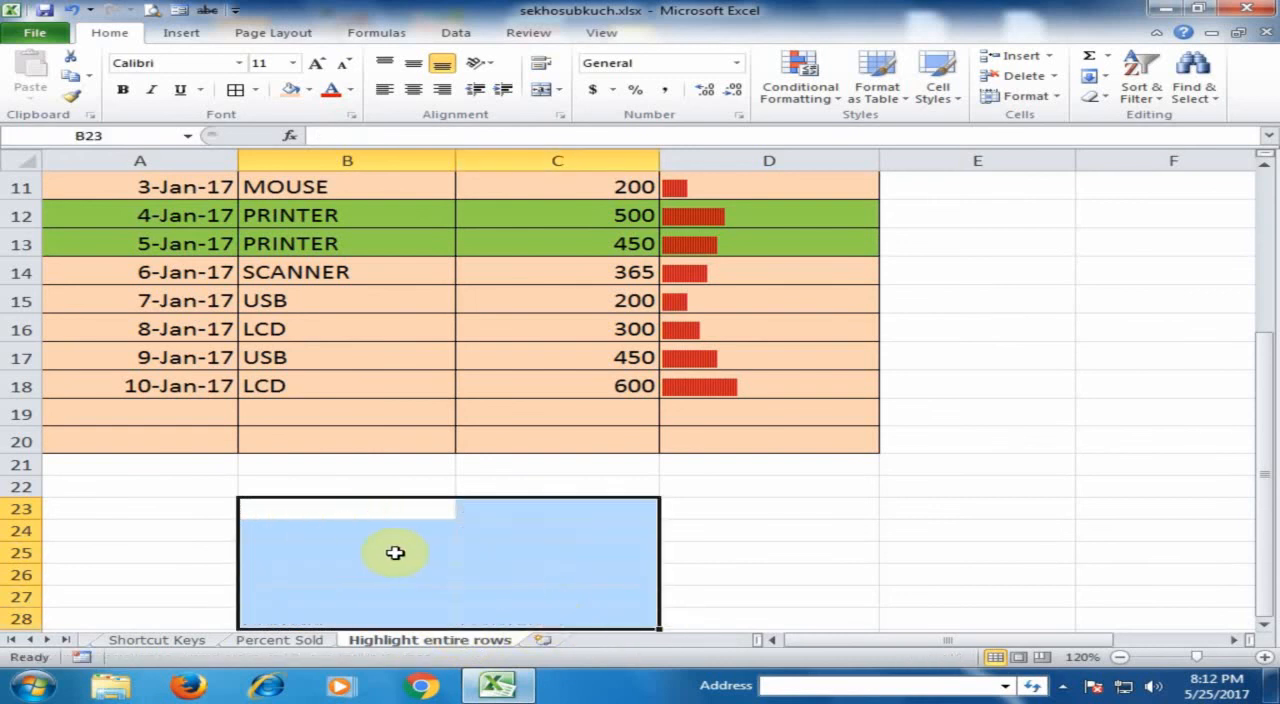
pyautogui.click(330, 486)
# - Examine the formula and format of the conditional formatting rule on A9:D20, leaving the rule as it is
pyautogui.scroll(2, 350, 420)
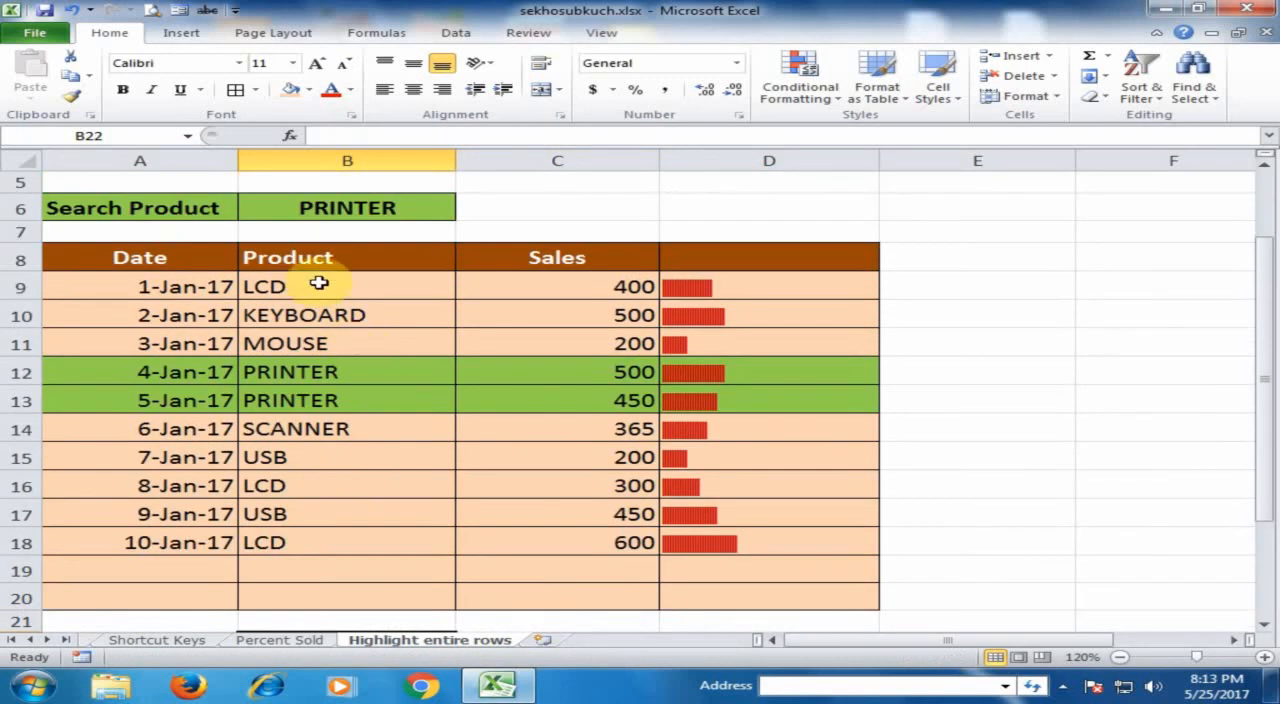
pyautogui.moveTo(157, 289); pyautogui.dragTo(766, 589)
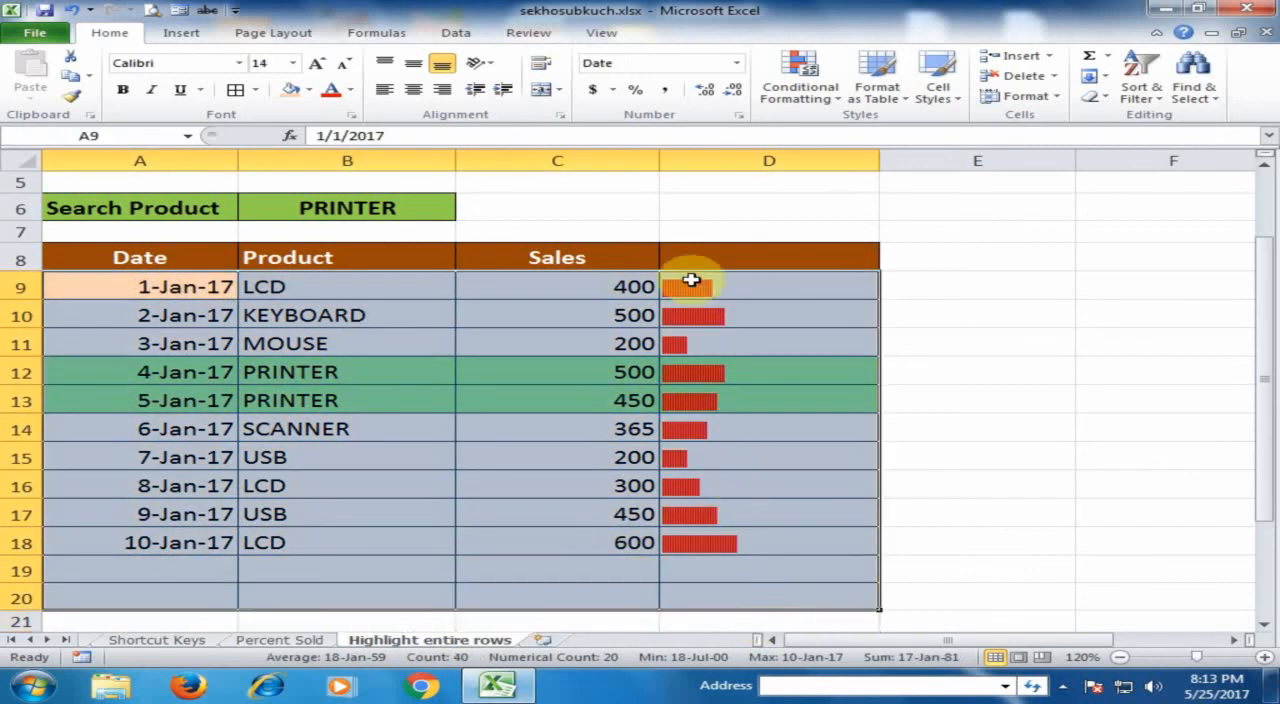
pyautogui.click(815, 95)
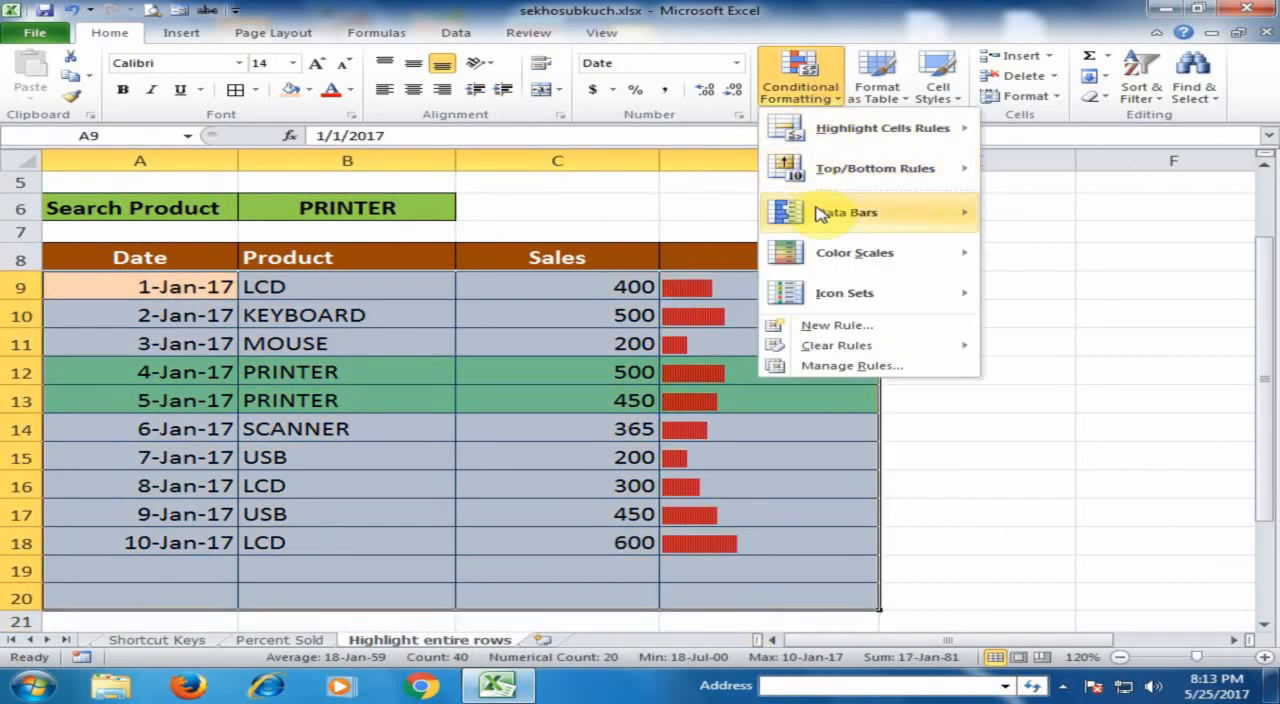
pyautogui.click(845, 365)
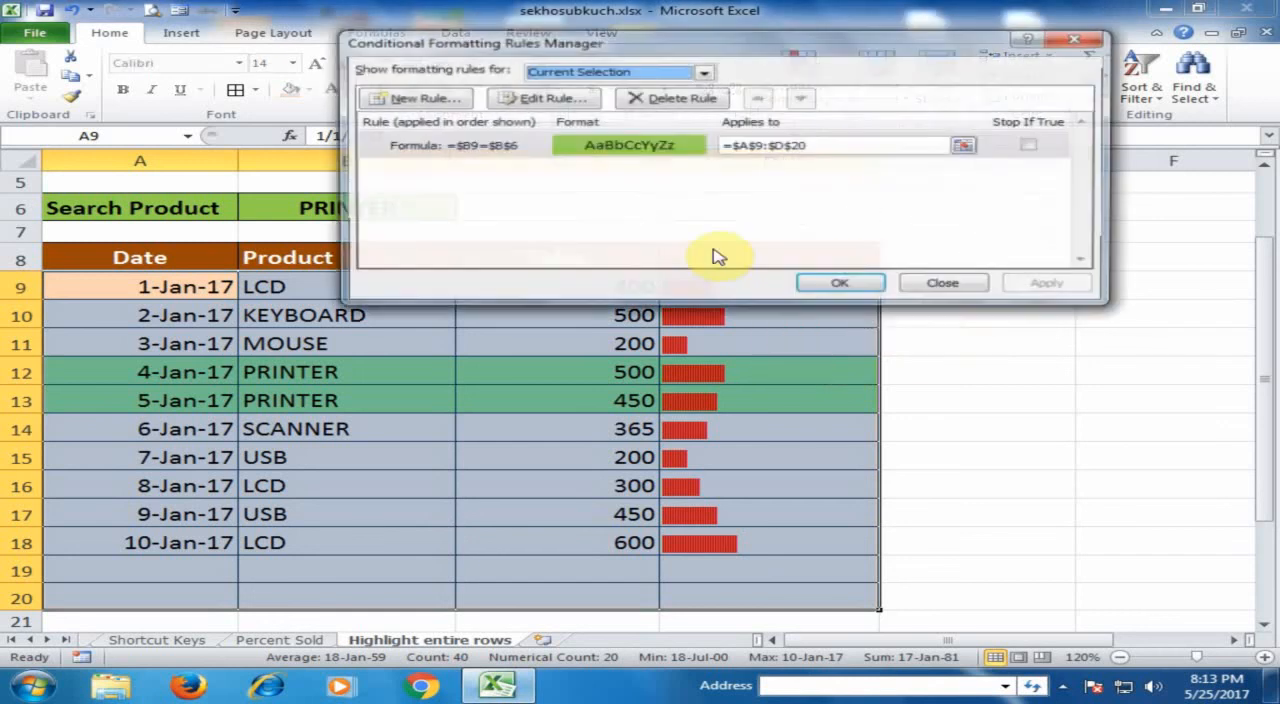
pyautogui.click(456, 146)
pyautogui.doubleClick(456, 146)
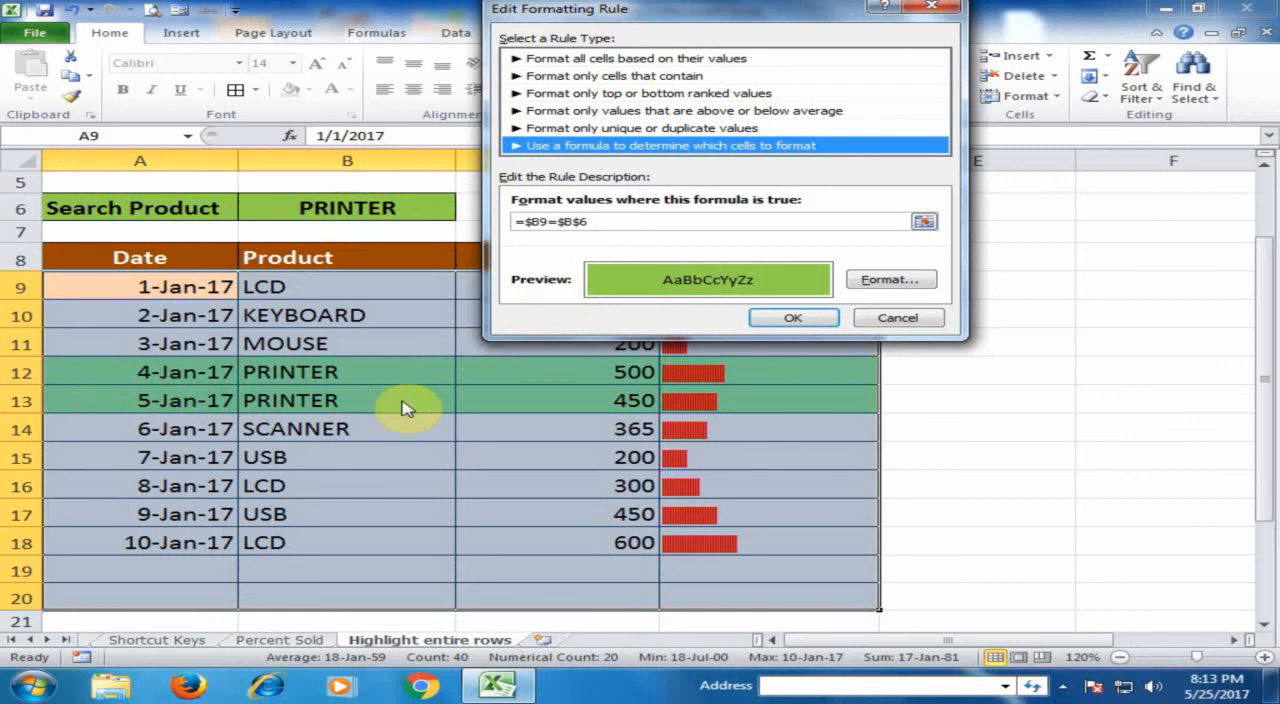
pyautogui.click(795, 320)
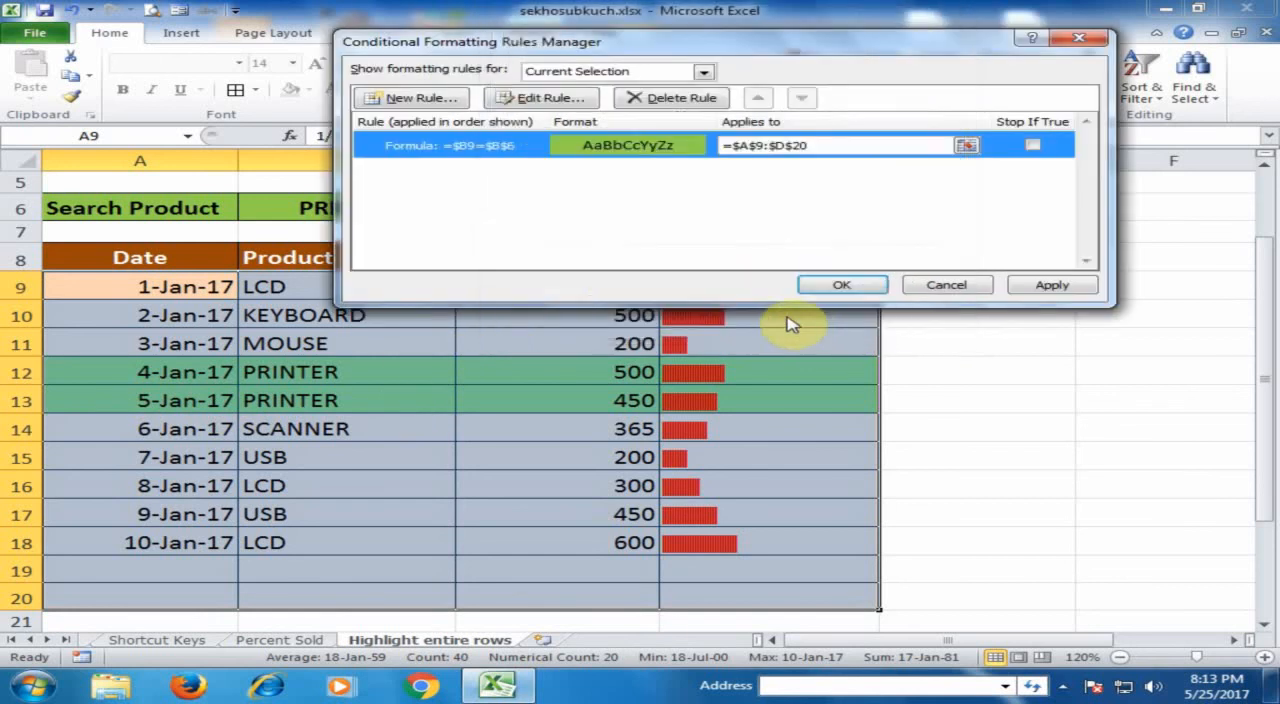
pyautogui.click(860, 286)
pyautogui.click(408, 345)
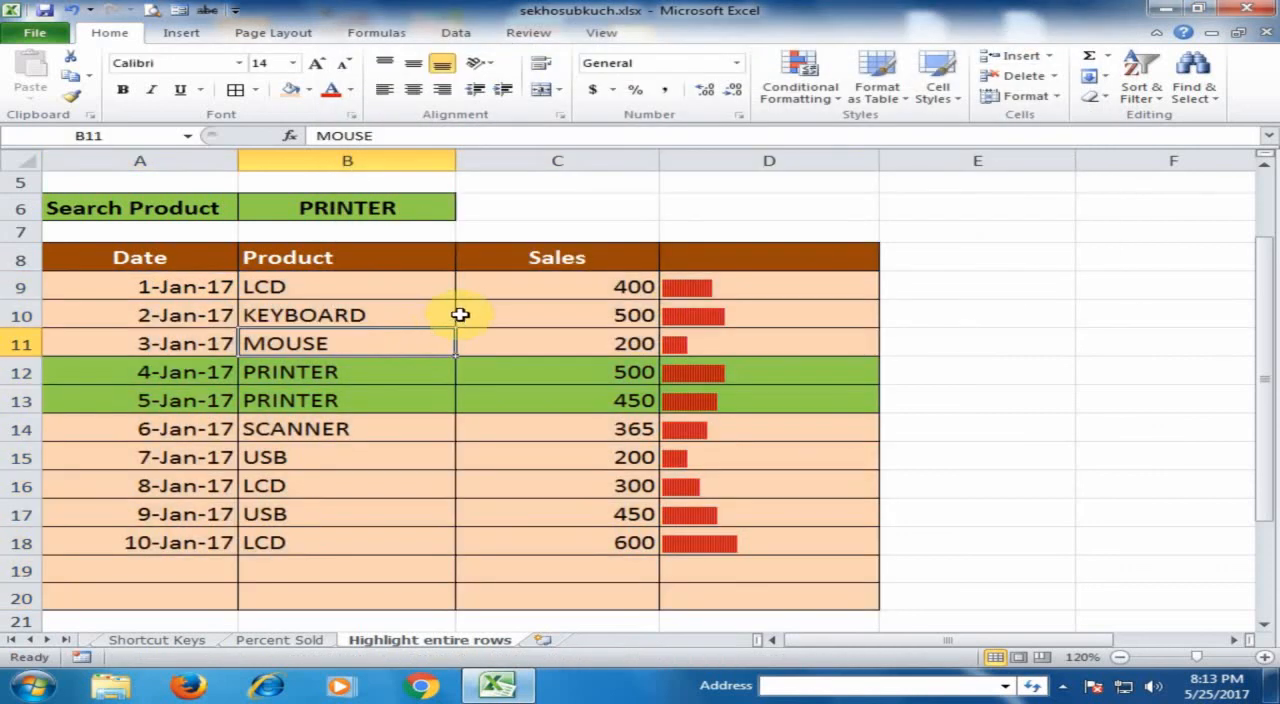
pyautogui.scroll(2, 460, 314)
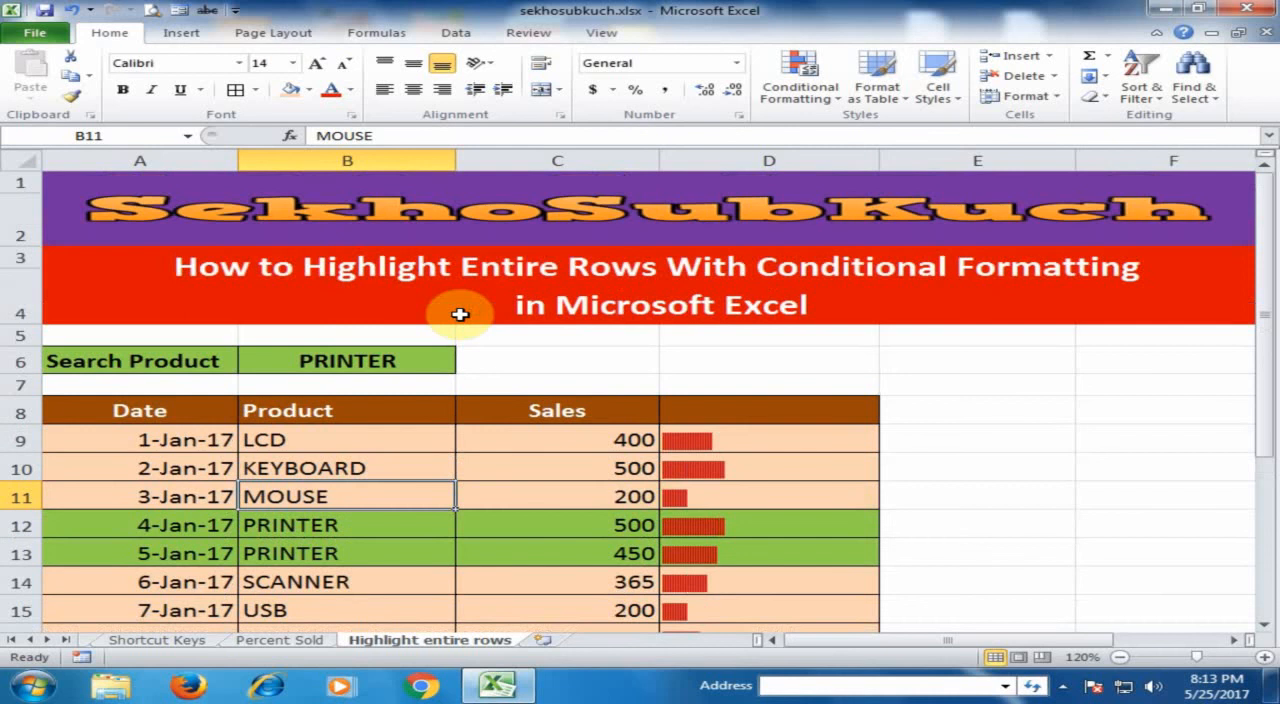